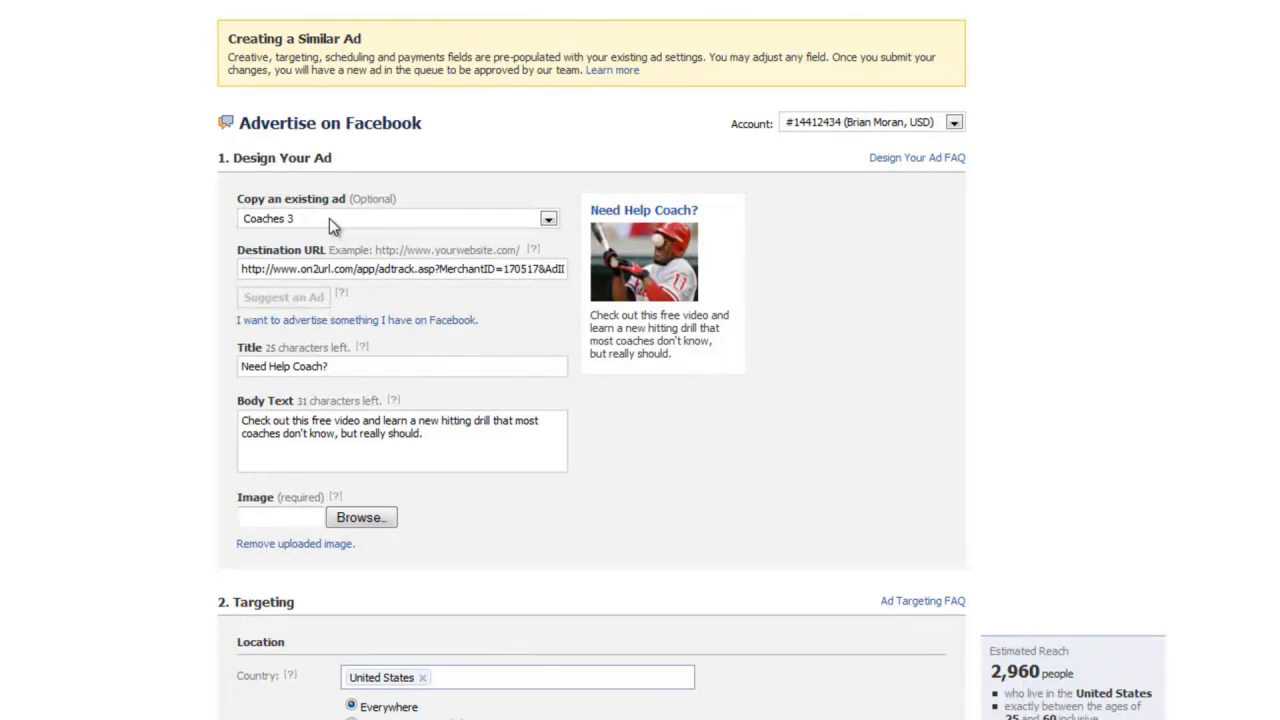
Review the copied ad's destination URL, title and body text.
drag(356, 365, 215, 372)
click(391, 369)
mouse_move(299, 268)
mouse_down()
mouse_move(578, 267)
mouse_move(297, 268)
mouse_up()
click(534, 269)
click(337, 266)
click(540, 269)
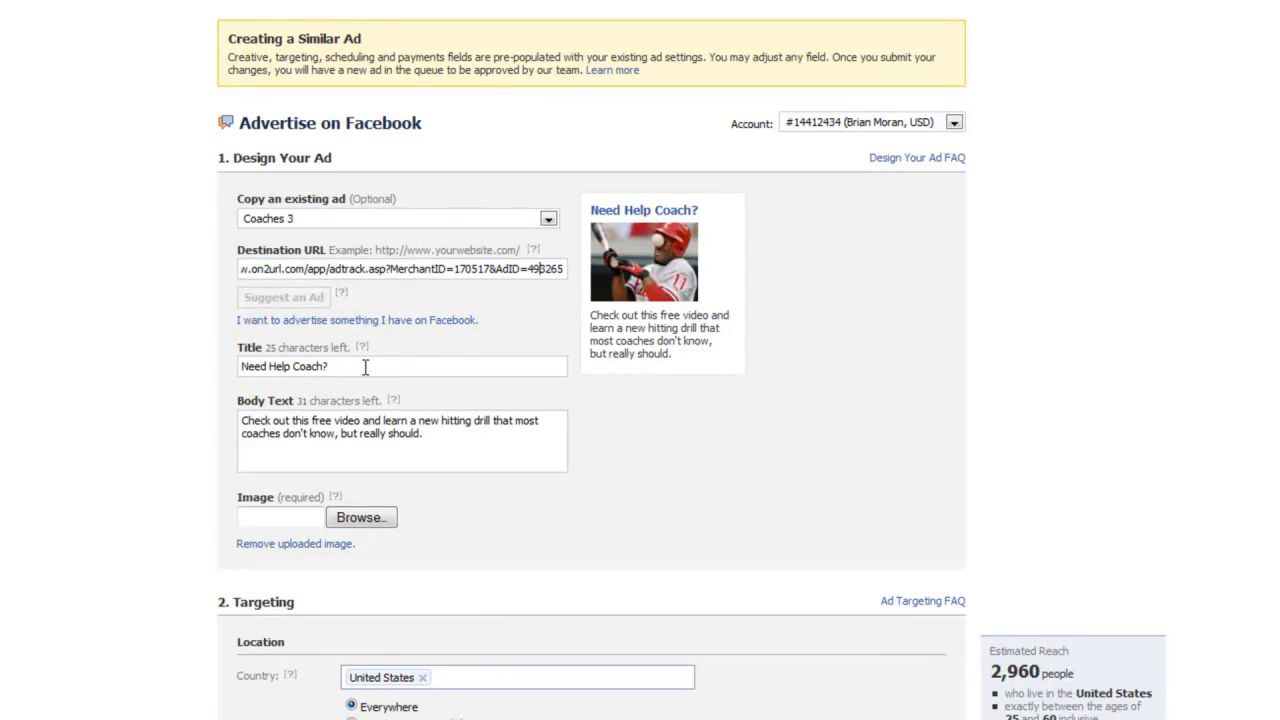
drag(363, 366, 240, 367)
click(336, 368)
drag(336, 367, 229, 371)
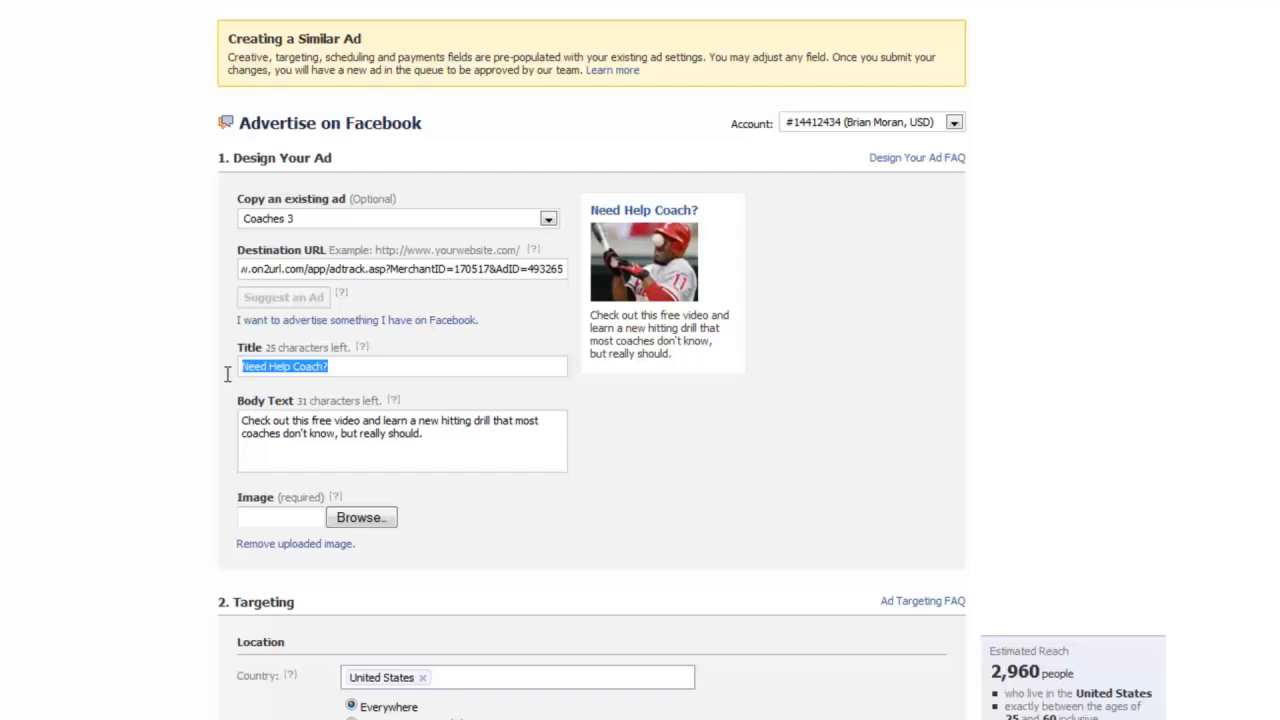
click(334, 367)
drag(332, 367, 238, 368)
click(1130, 280)
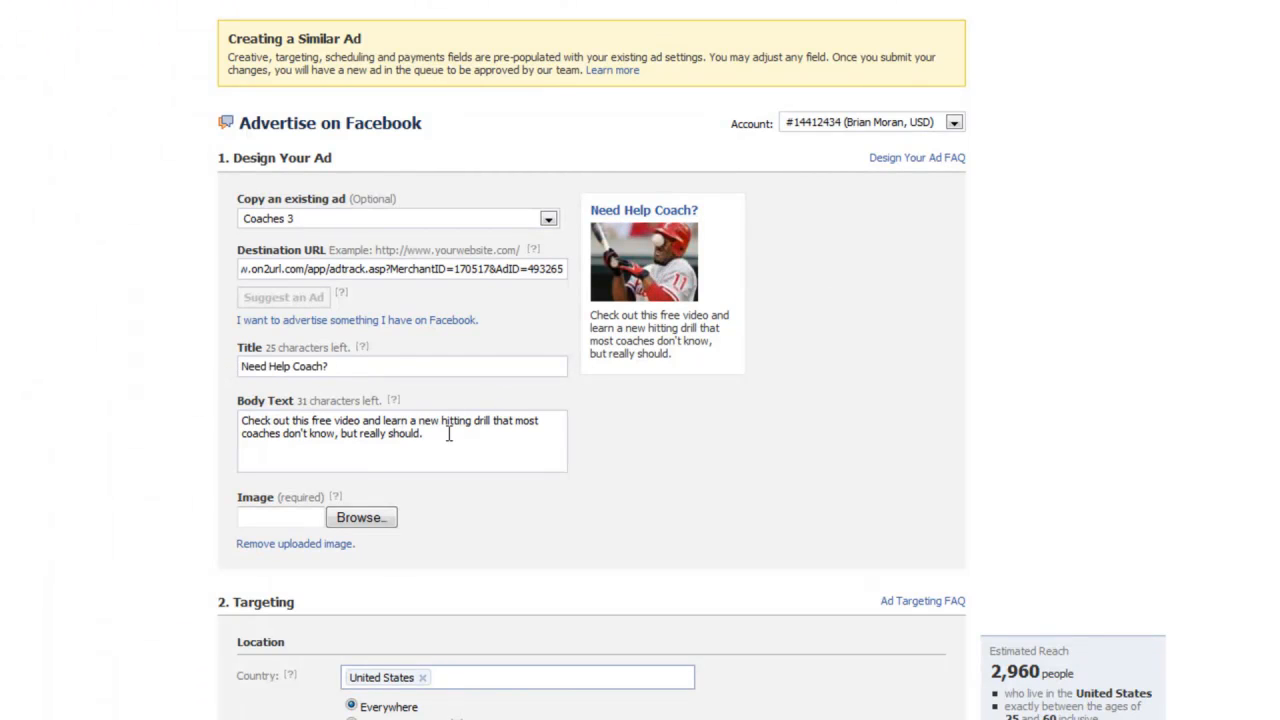
drag(436, 436, 196, 420)
click(372, 457)
drag(438, 433, 386, 433)
click(322, 445)
In the advanced demographics, try targeting people interested in men, and set Interested In to All.
scroll(436, 440, down, 2)
scroll(437, 441, down, 3)
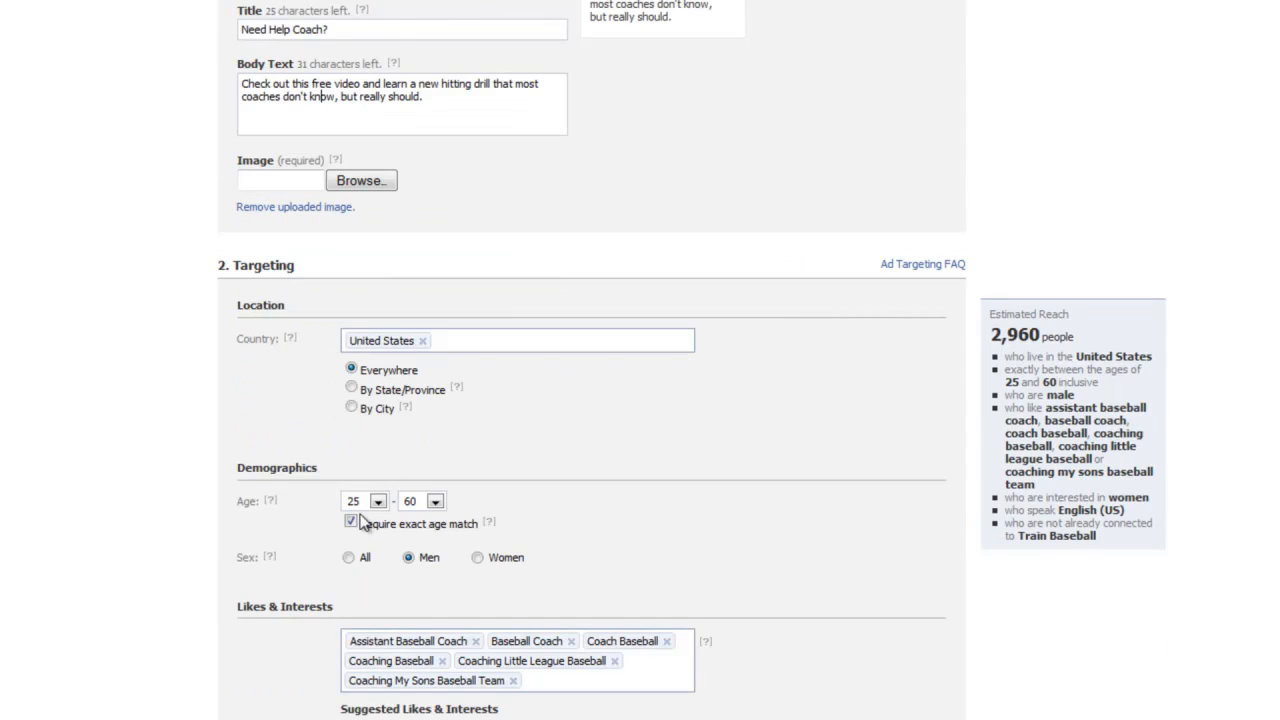
scroll(445, 567, down, 2)
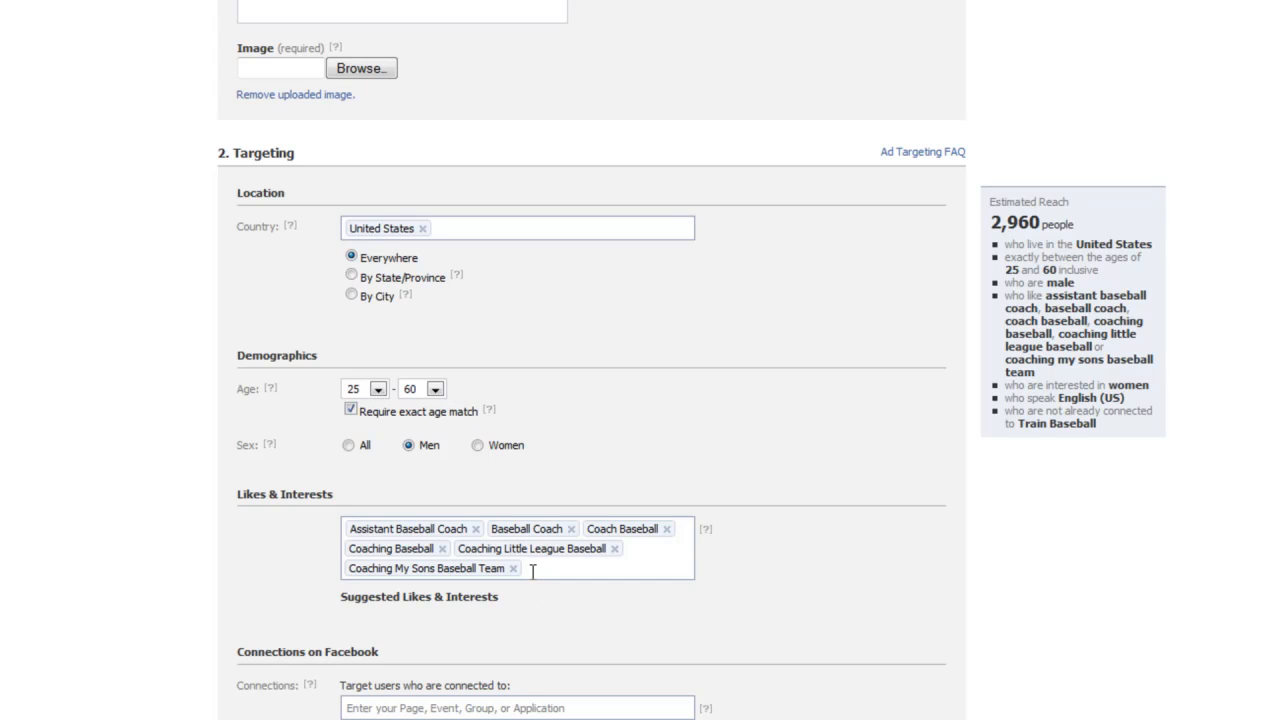
scroll(535, 572, down, 3)
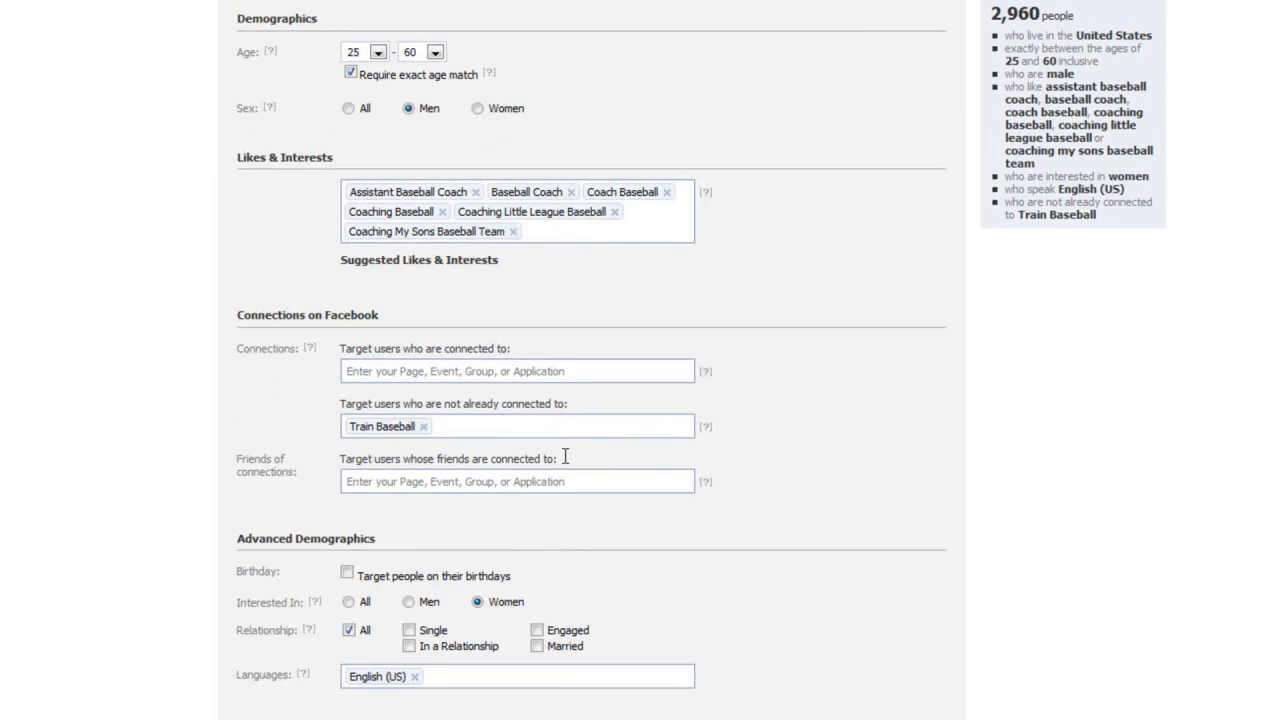
scroll(560, 452, down, 2)
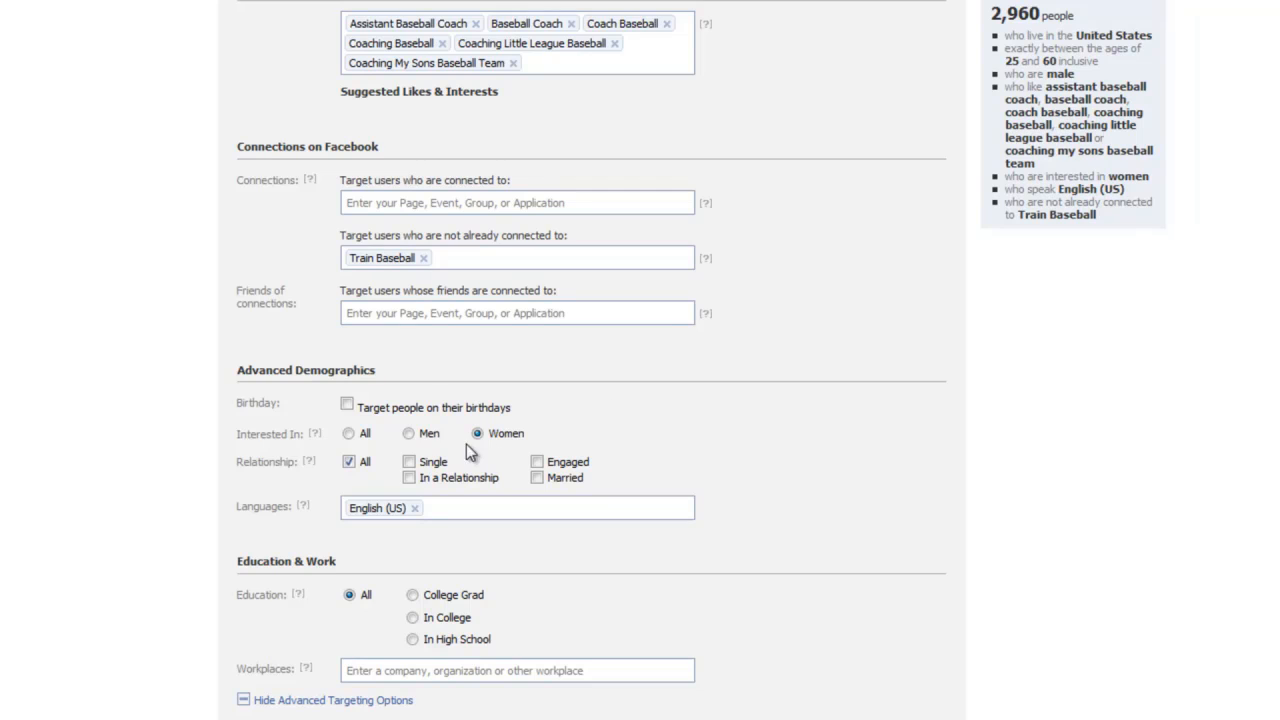
click(408, 433)
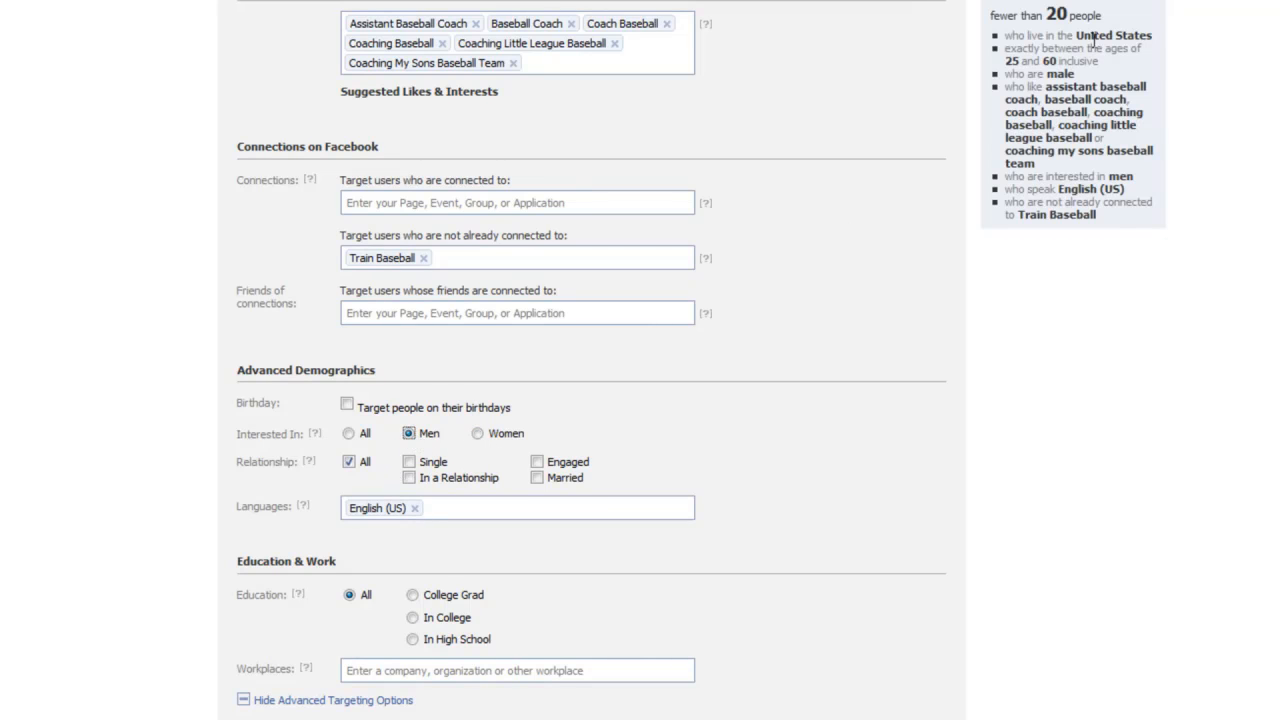
click(350, 462)
click(348, 433)
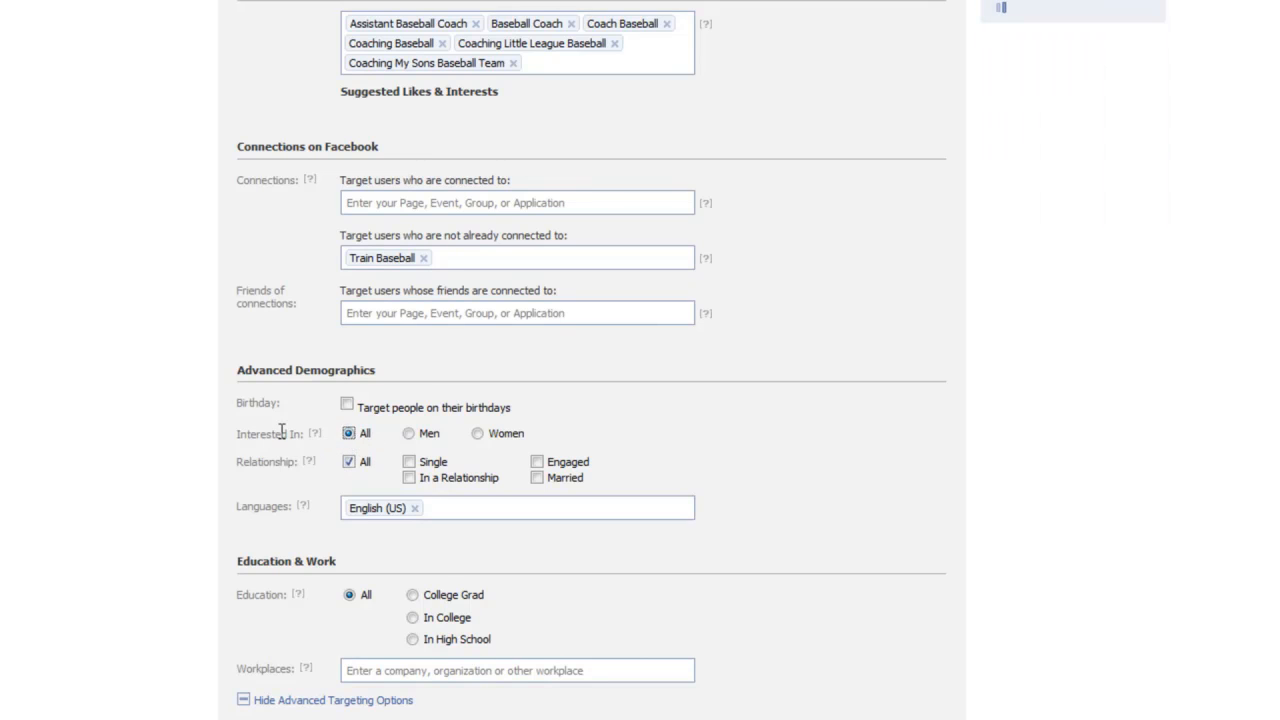
Examine the ad's targeting criteria together with its campaign, pay-per-click pricing and suggested bid range.
scroll(360, 470, up, 2)
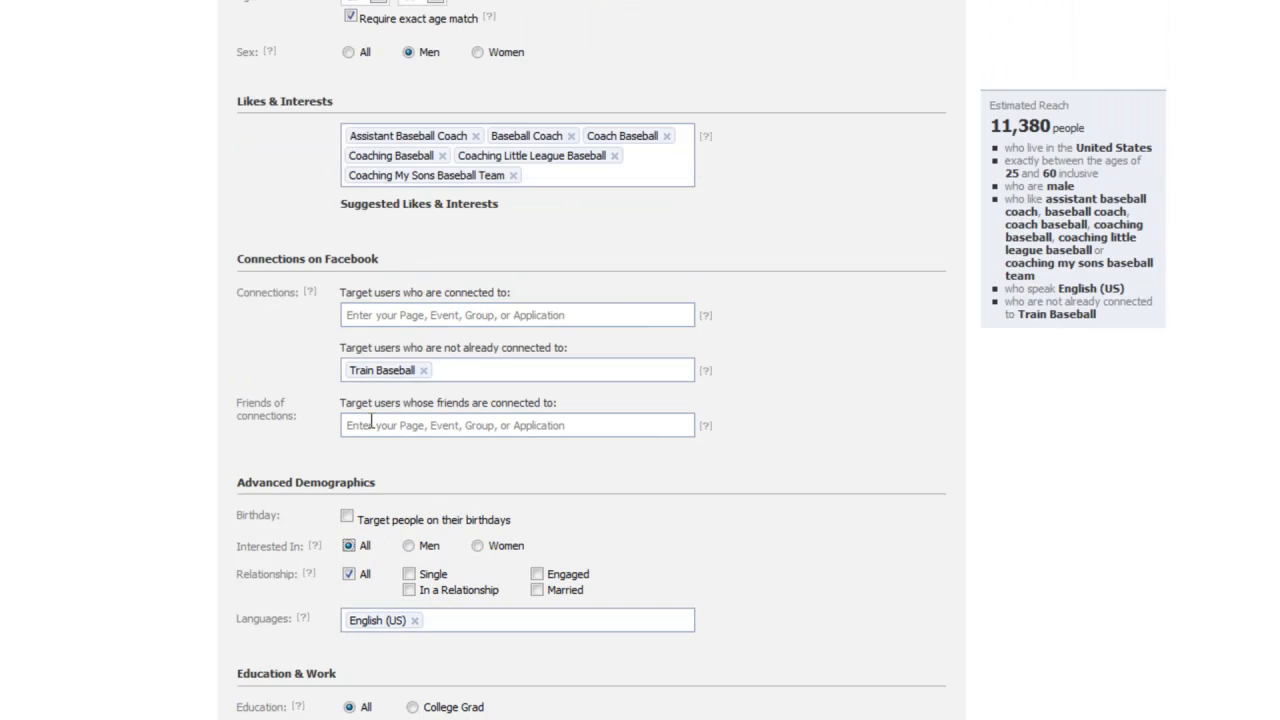
scroll(371, 422, up, 4)
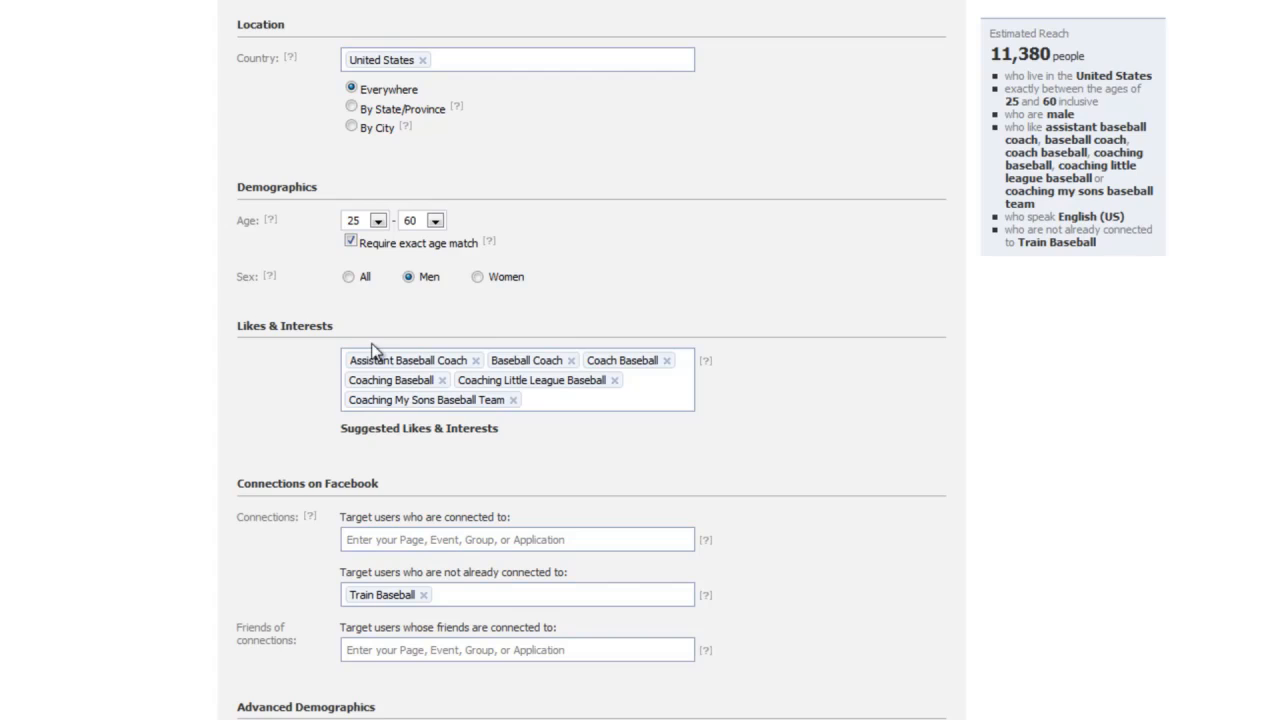
scroll(373, 350, down, 6)
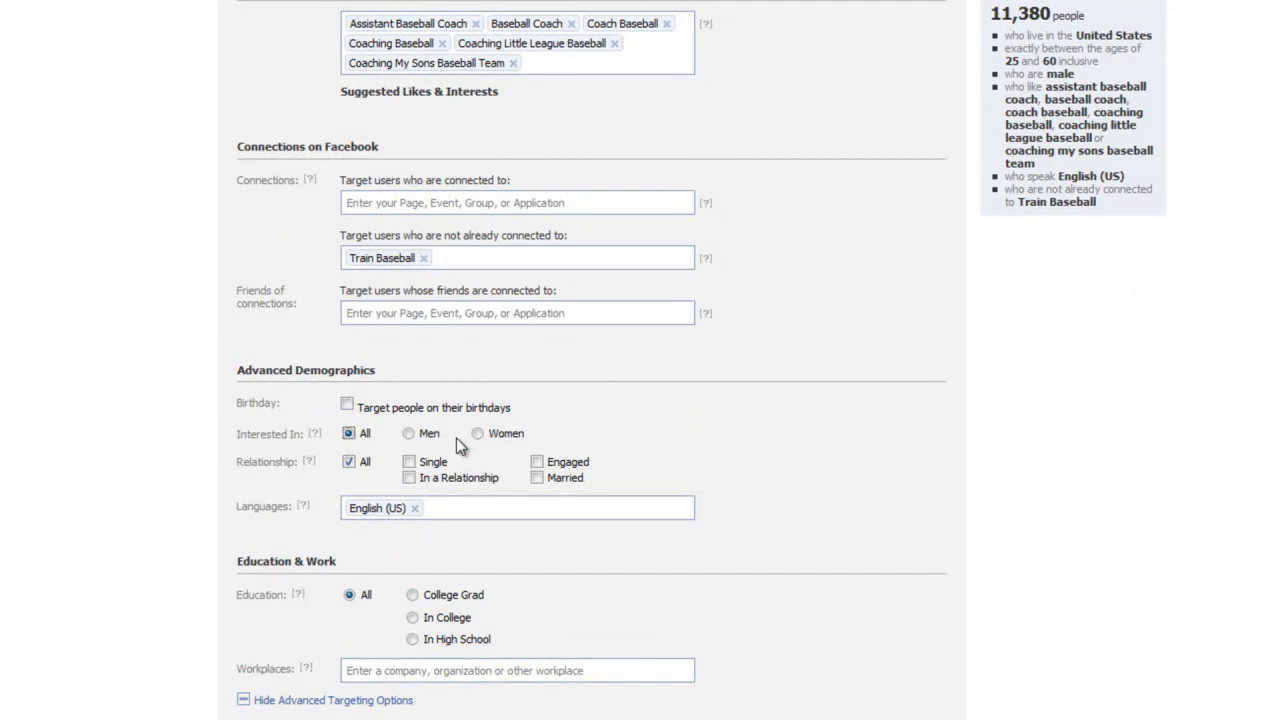
scroll(457, 446, down, 10)
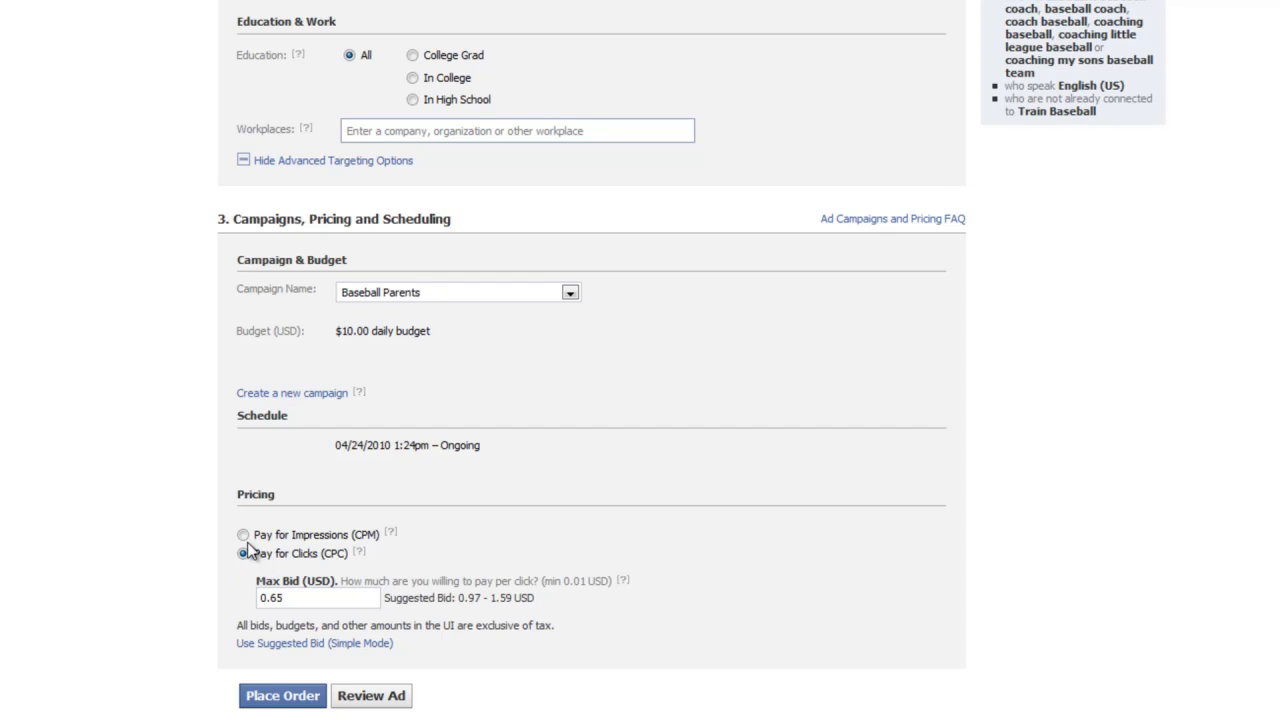
scroll(290, 555, down, 2)
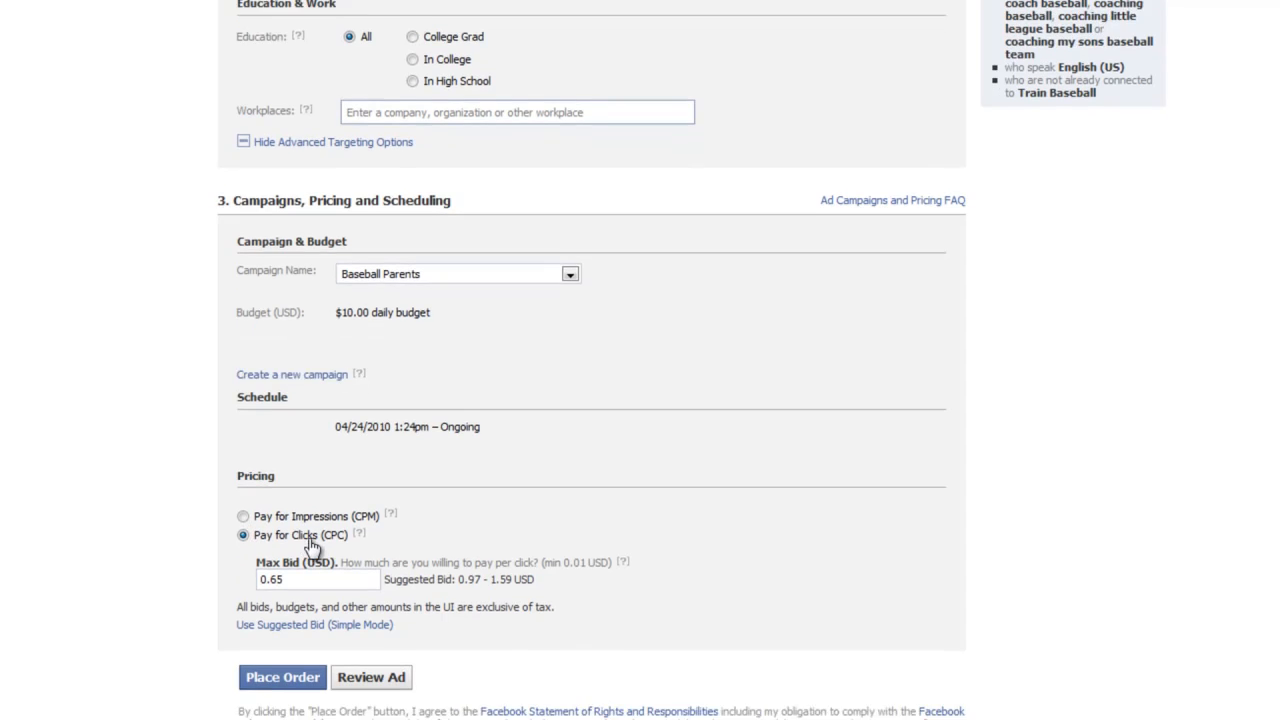
scroll(955, 400, up, 8)
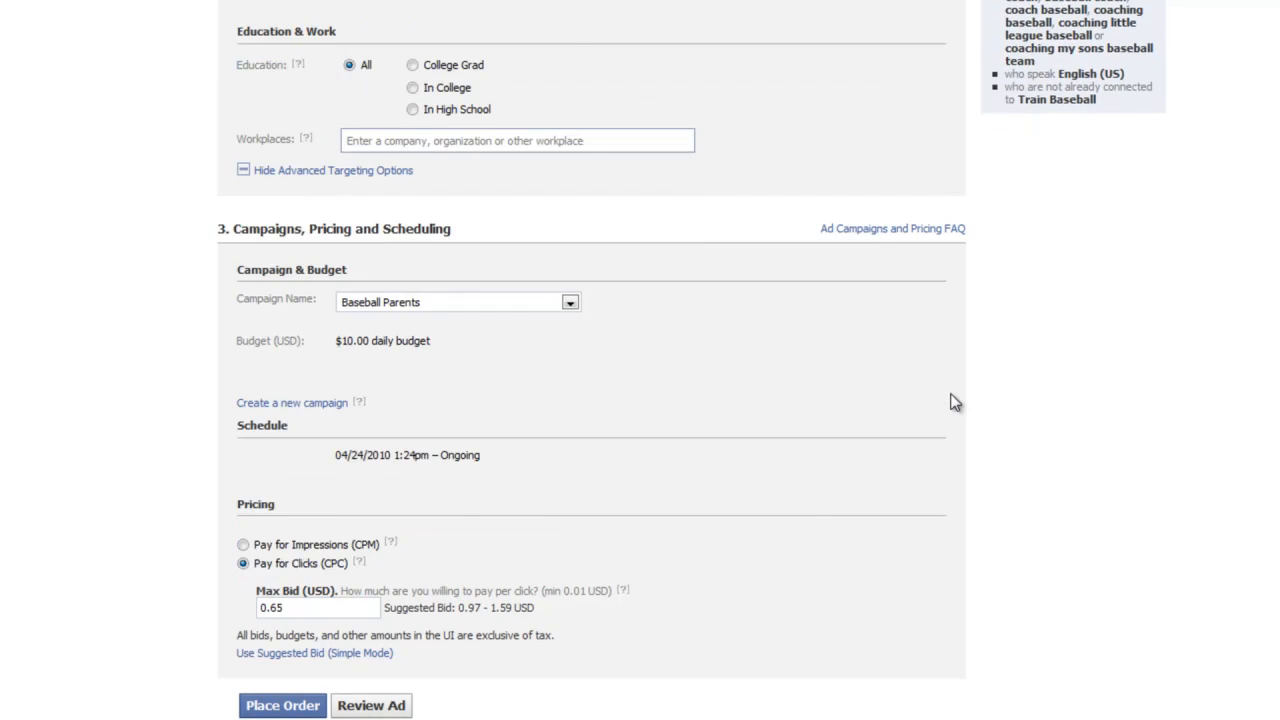
Set the minimum target age to 35 in the ad's demographics.
scroll(197, 199, up, 2)
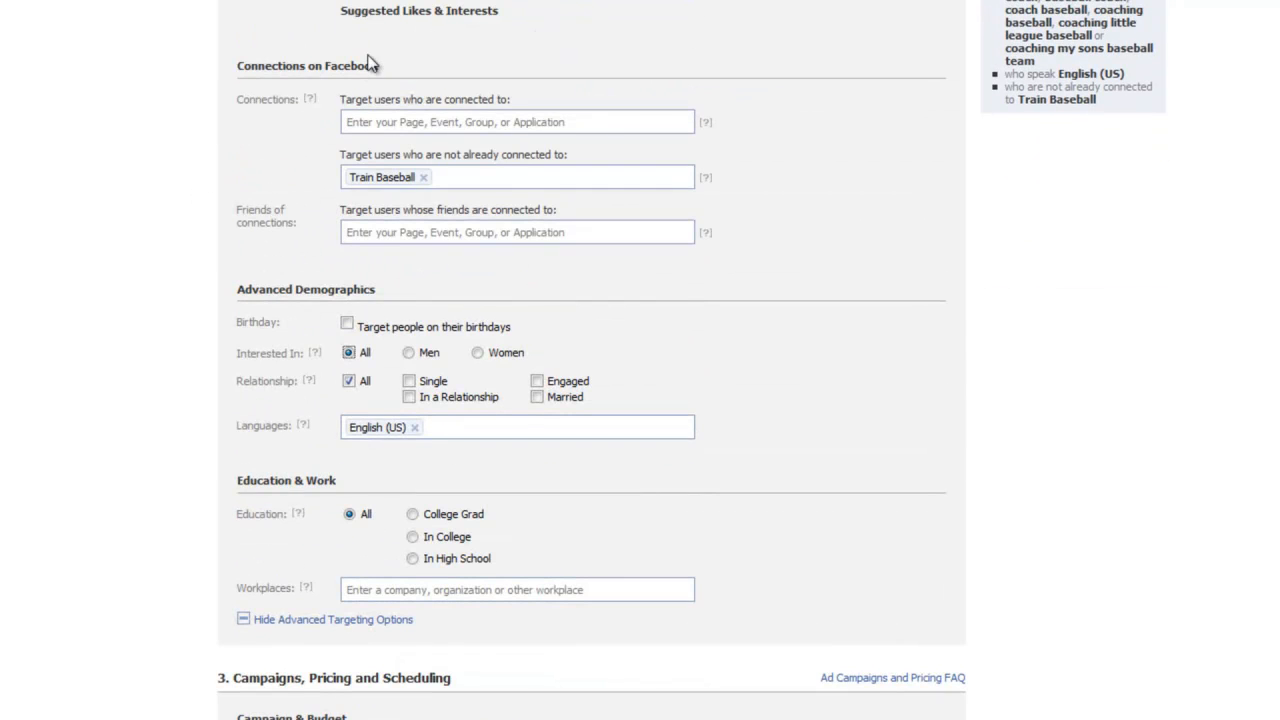
scroll(318, 90, up, 2)
scroll(318, 90, up, 1)
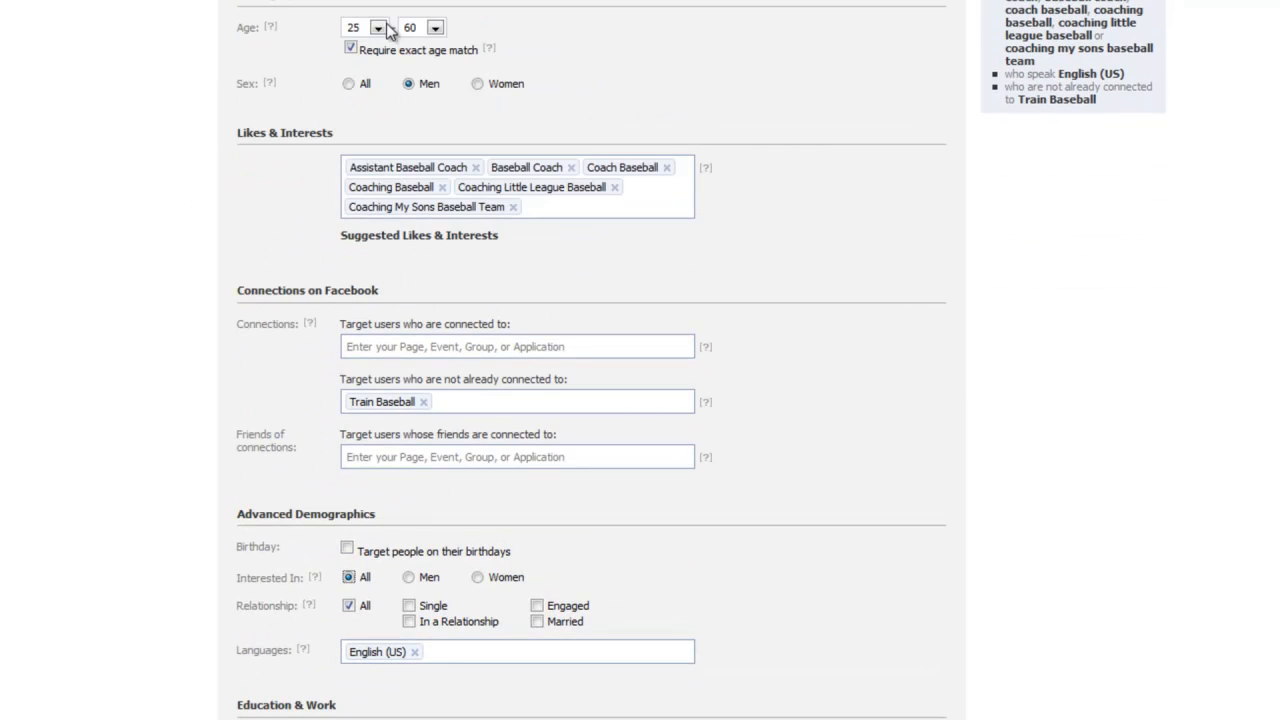
click(378, 27)
drag(380, 105, 386, 166)
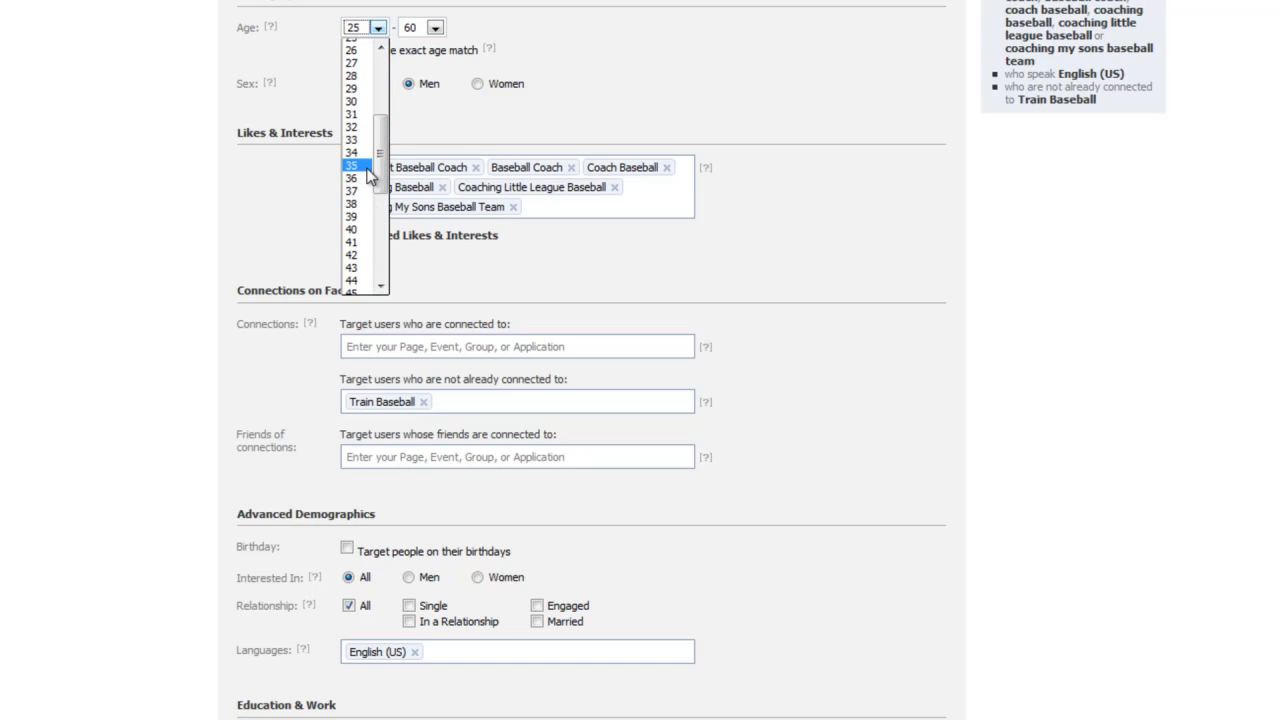
click(362, 164)
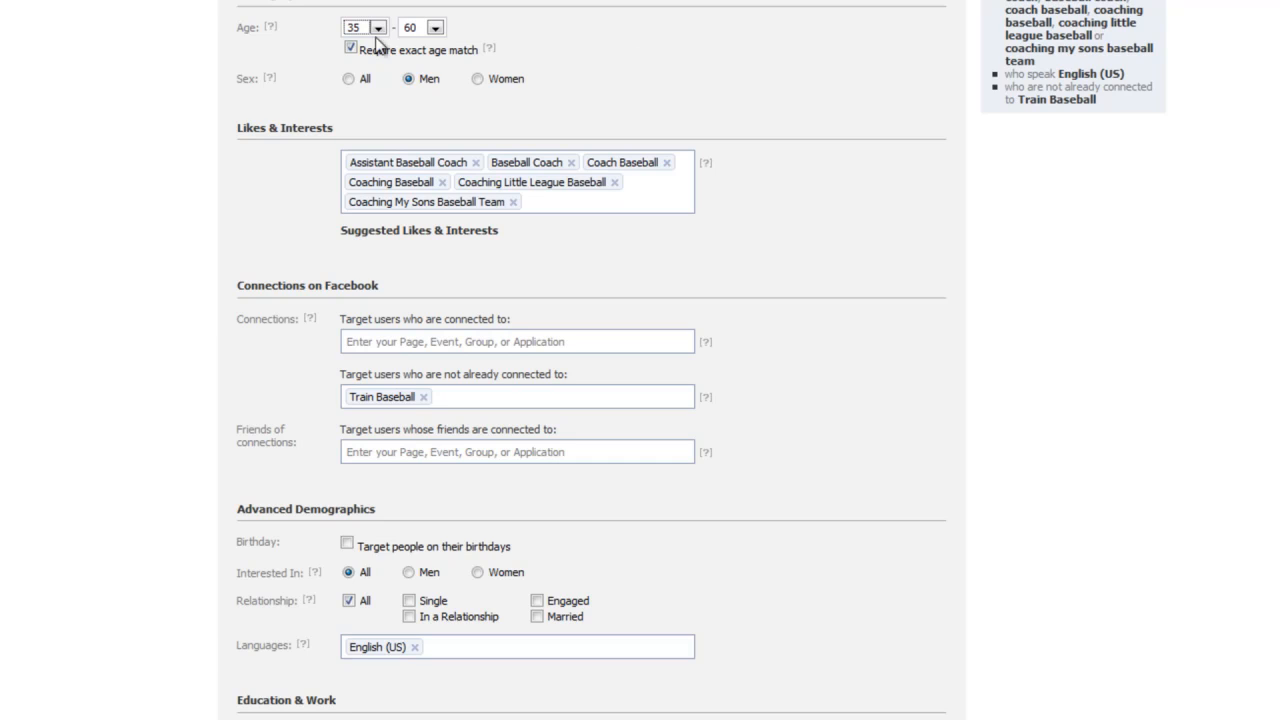
Compare the ad's maximum bid per click with the suggested bid range.
scroll(454, 266, down, 8)
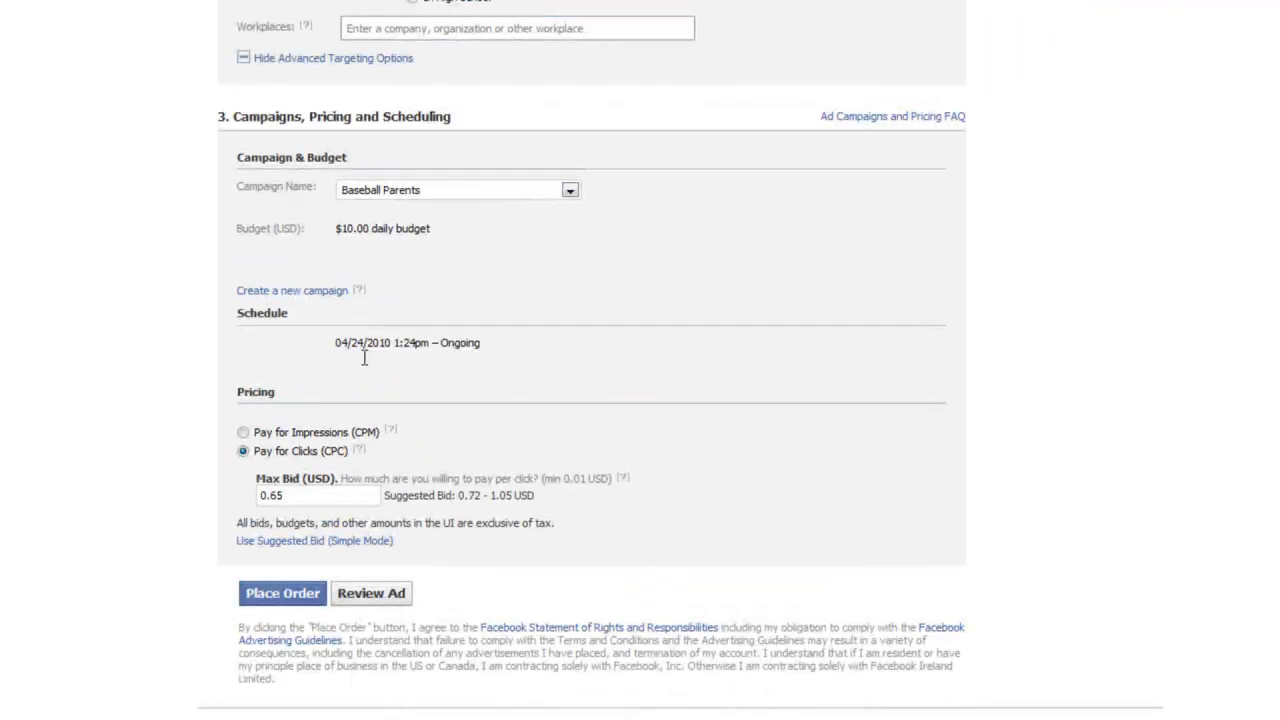
drag(270, 495, 290, 496)
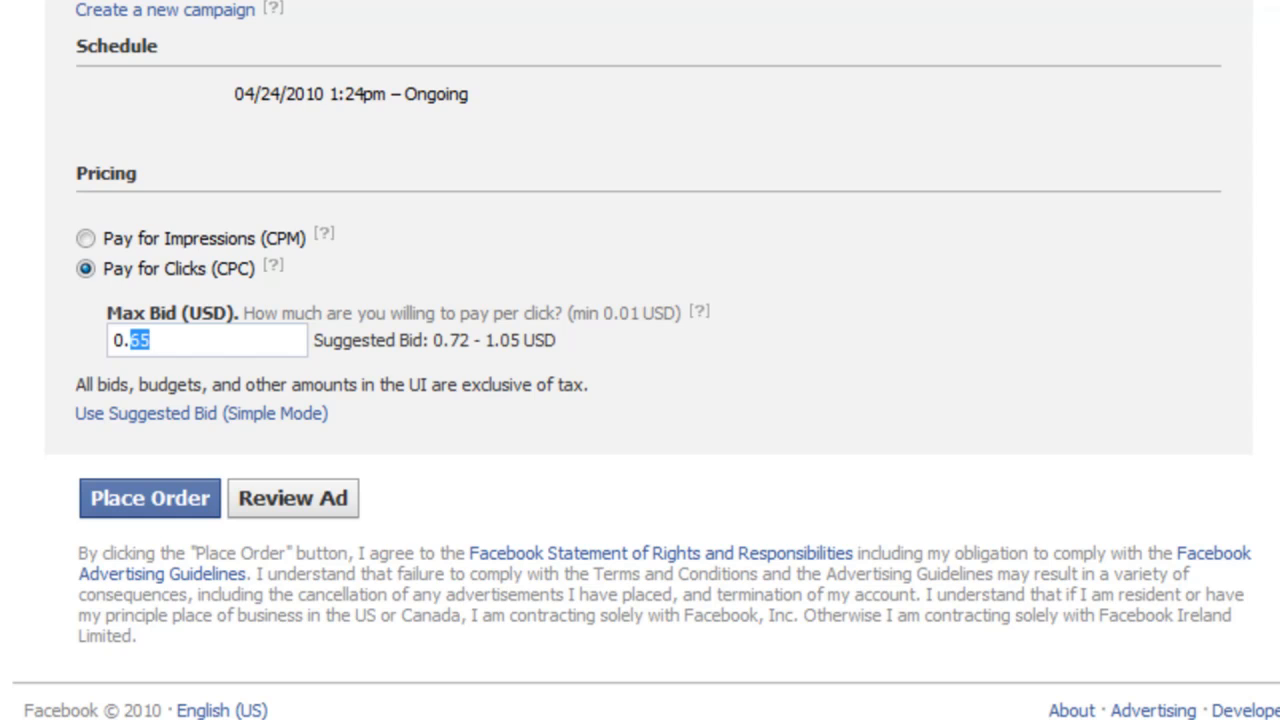
click(177, 342)
scroll(390, 199, up, 5)
scroll(380, 86, down, 5)
mouse_move(434, 341)
mouse_down()
mouse_move(543, 342)
mouse_move(448, 342)
mouse_up()
click(546, 342)
click(517, 352)
Set the ad's maximum bid per click to 0.12 USD.
click(262, 348)
drag(131, 340, 200, 348)
text(12)
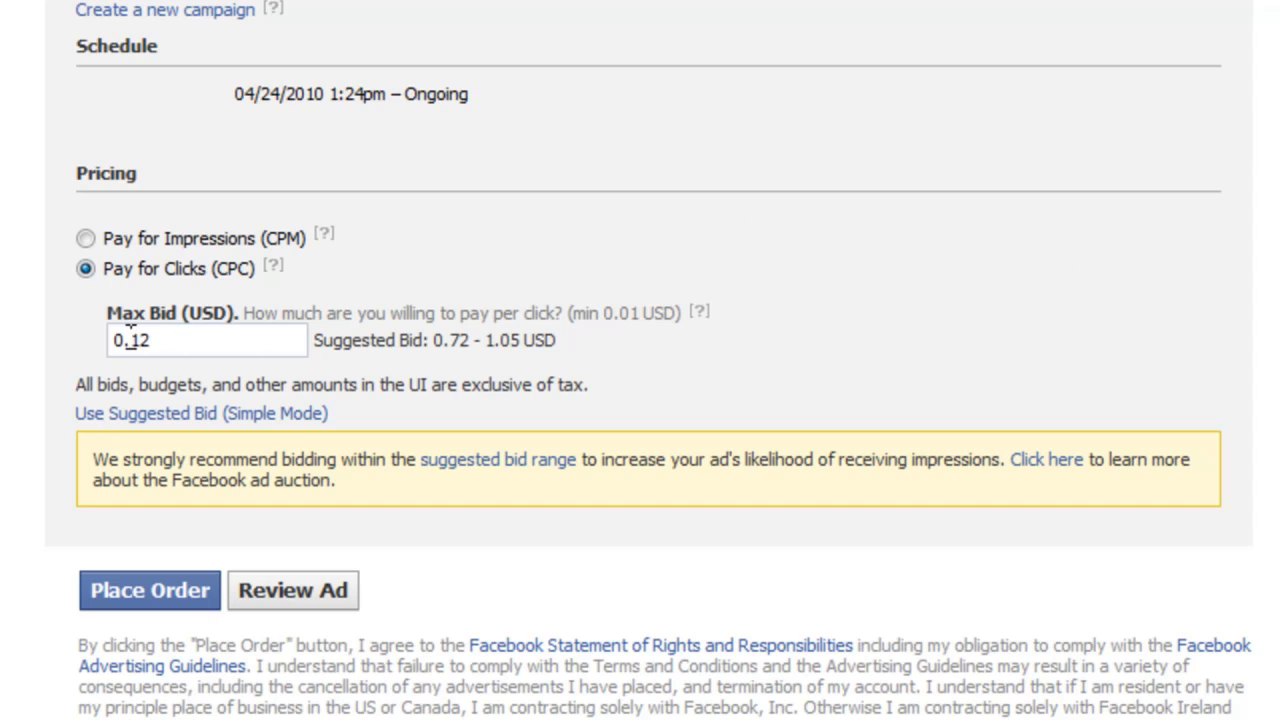
drag(129, 340, 181, 341)
scroll(1223, 214, up, 3)
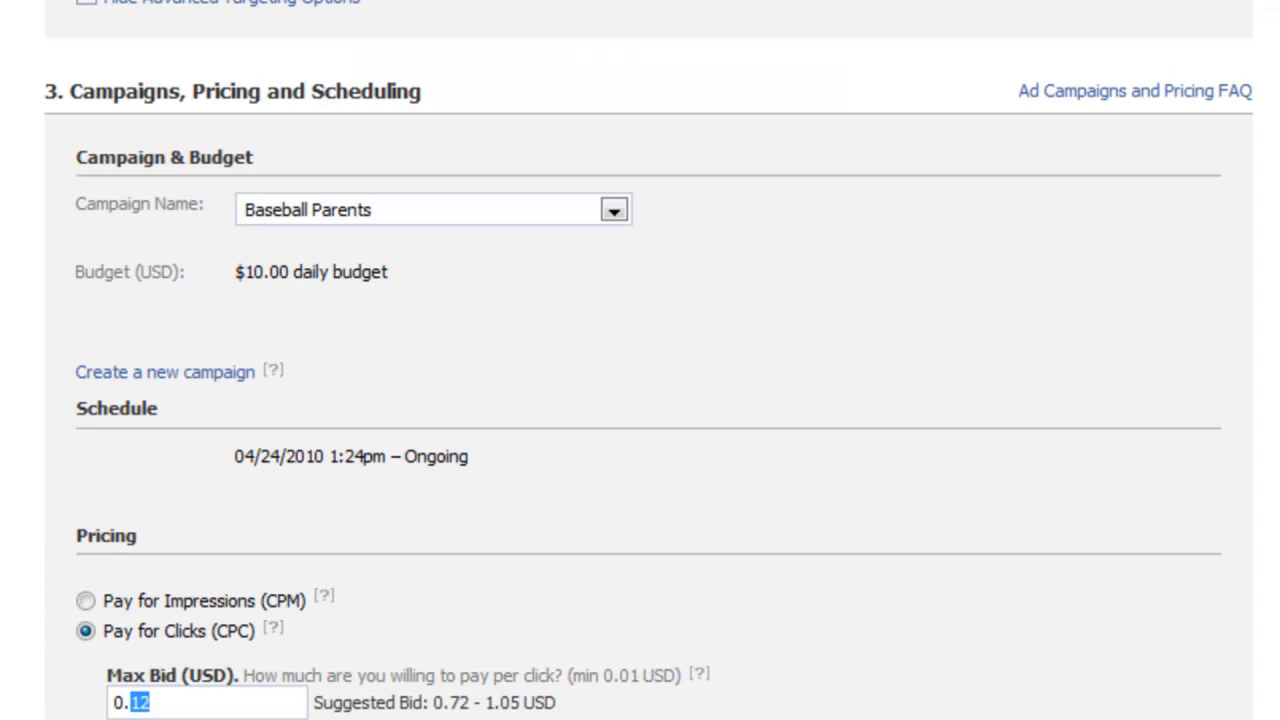
scroll(353, 480, down, 2)
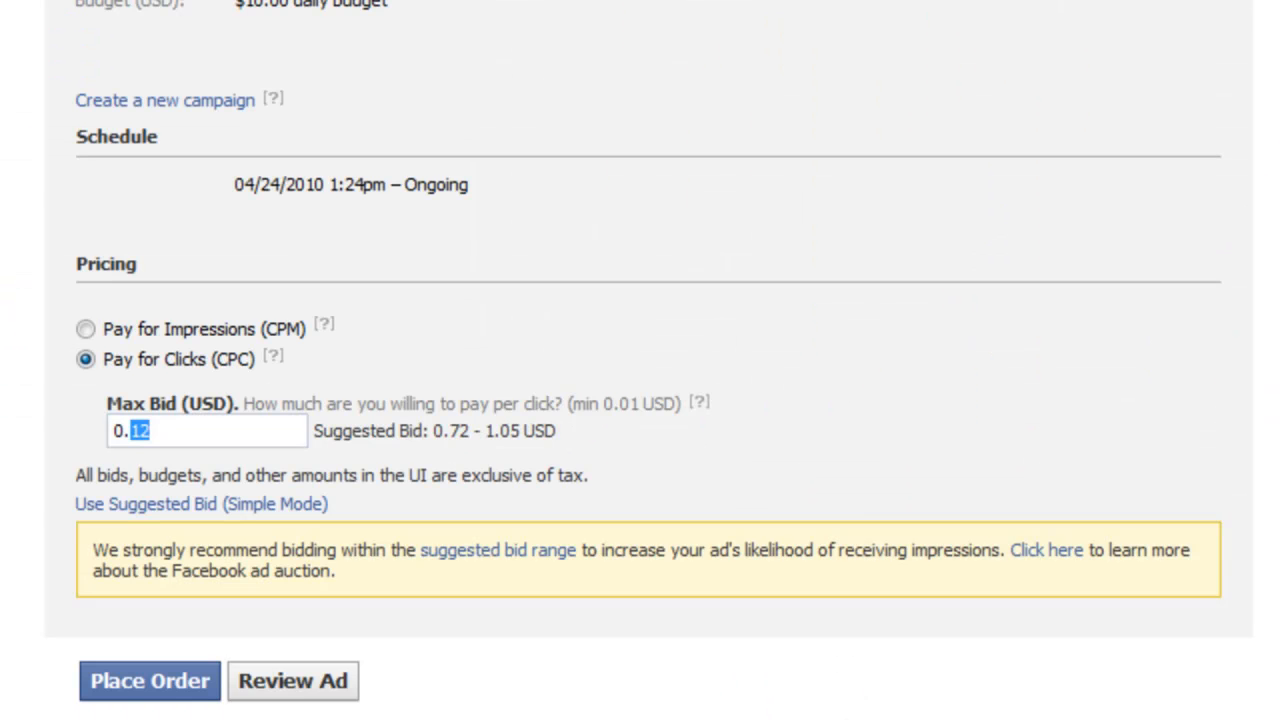
Examine the impressions and clicks of the "Click - coaches" ad in the Baseball Coaches campaign.
scroll(640, 400, up, 15)
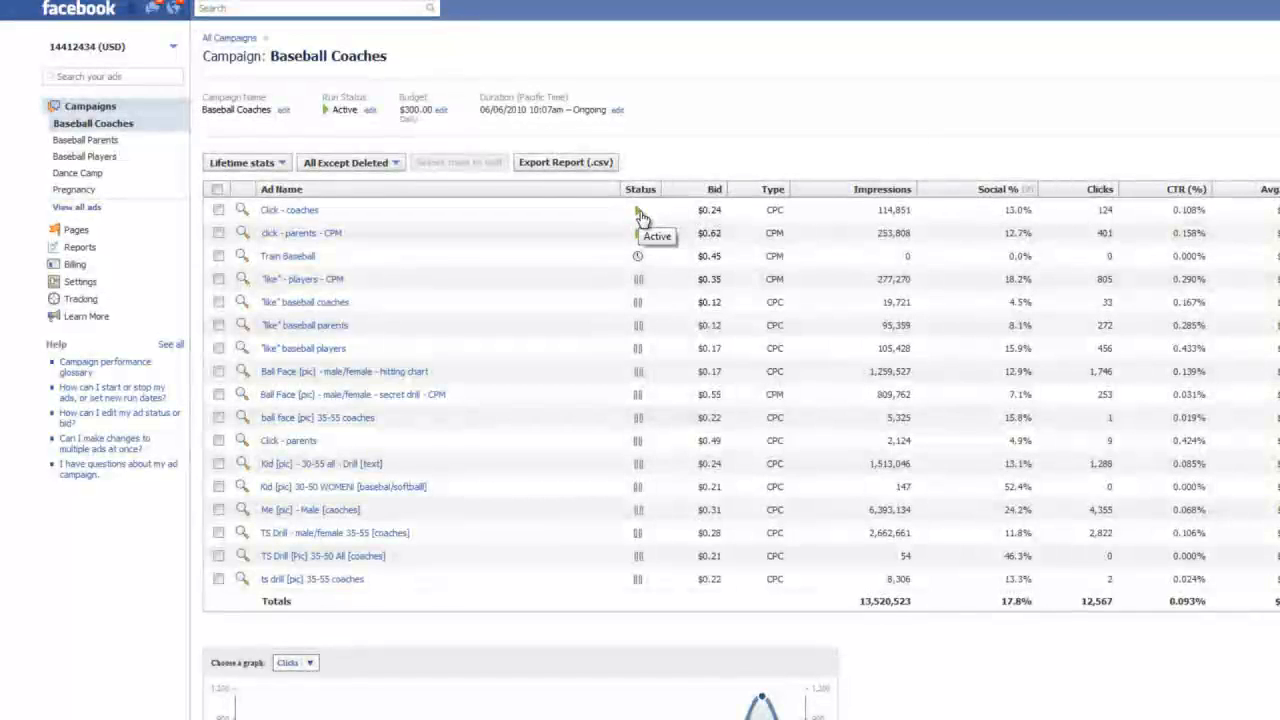
double_click(921, 214)
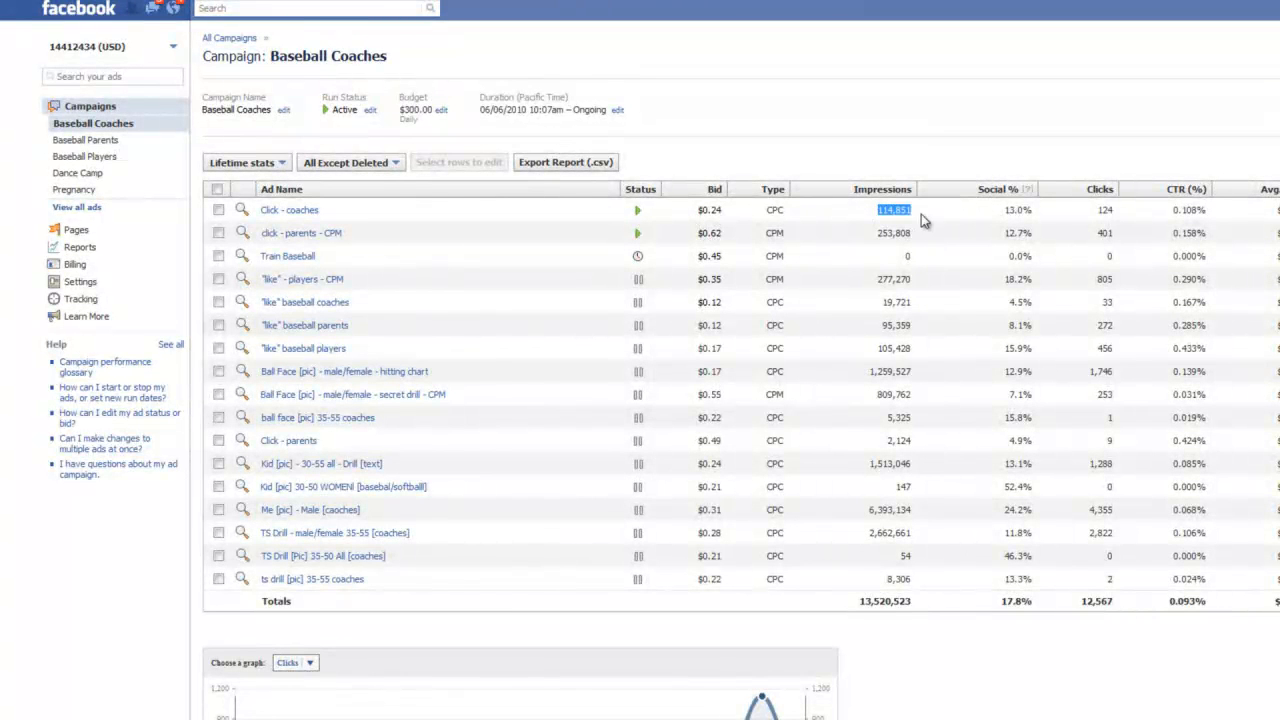
double_click(1102, 211)
click(1048, 141)
drag(877, 211, 912, 212)
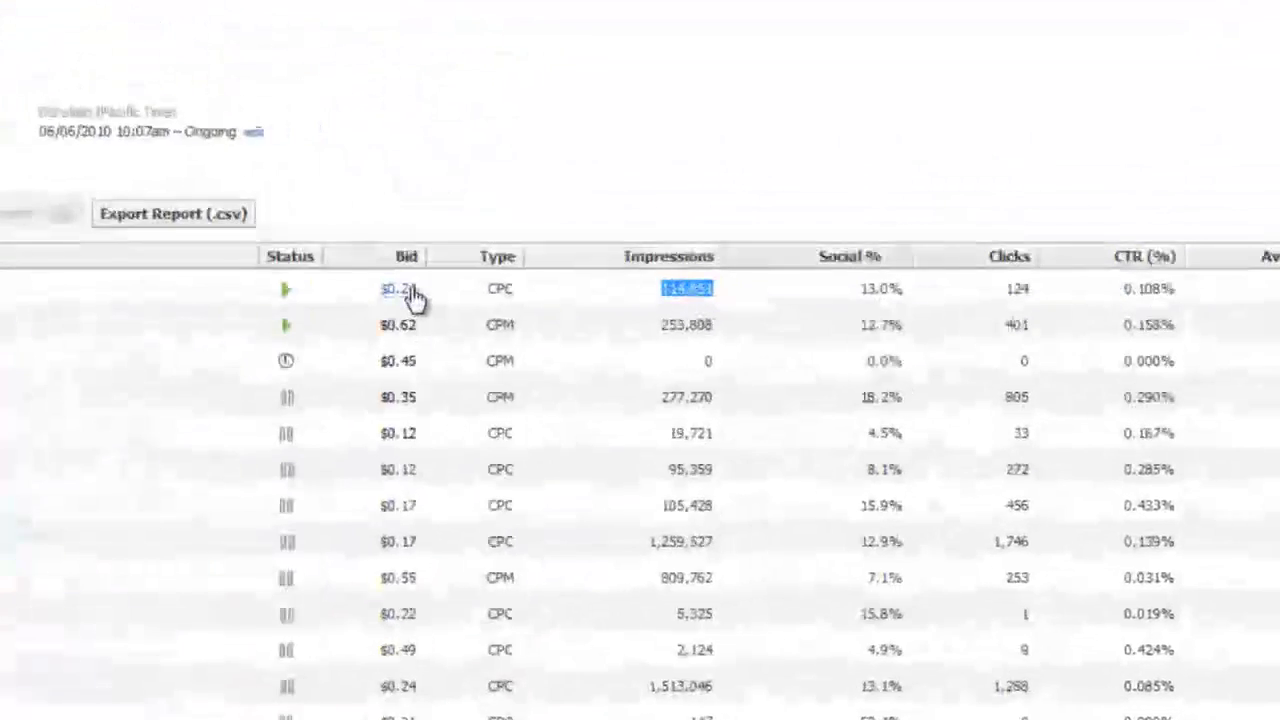
click(710, 210)
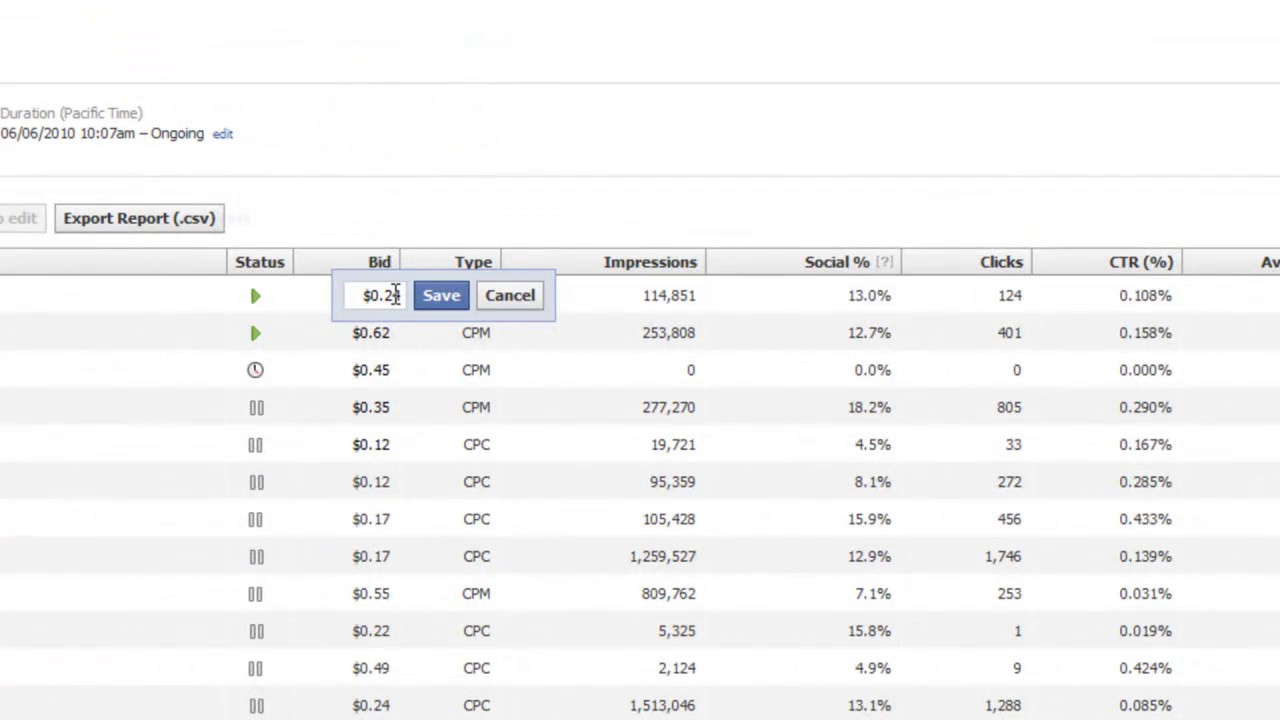
drag(393, 296, 400, 296)
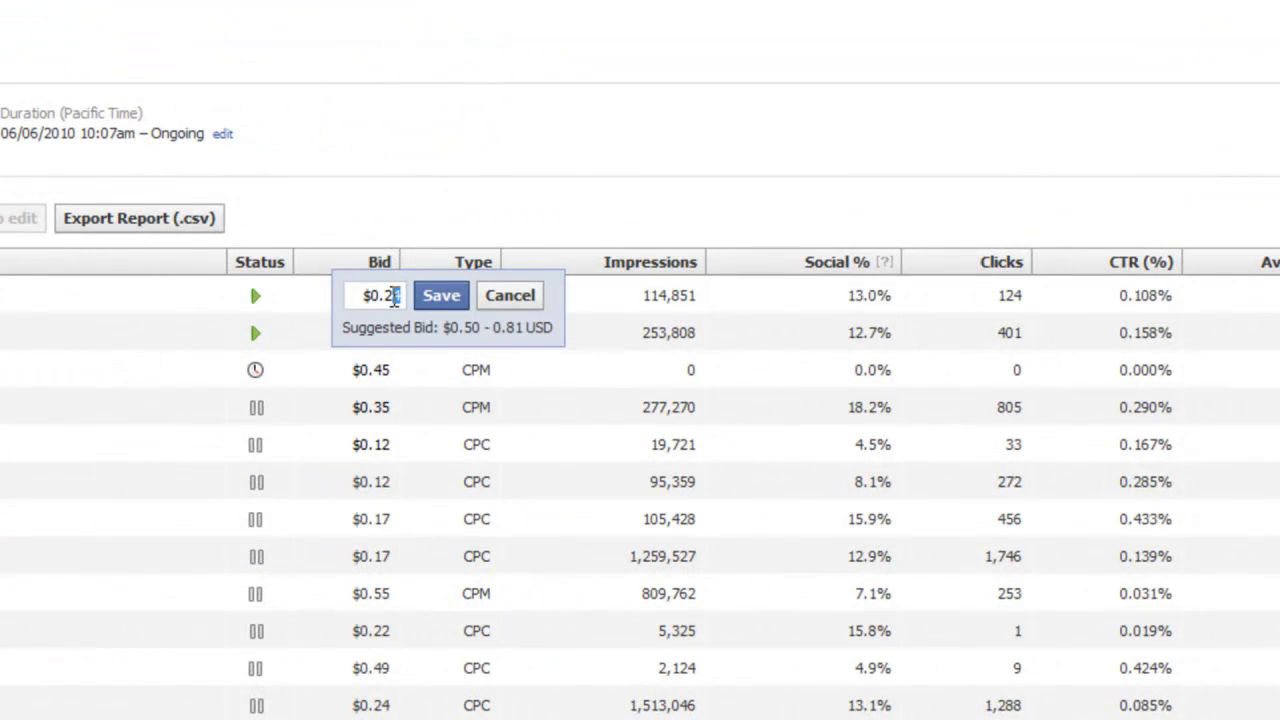
text(6)
click(493, 303)
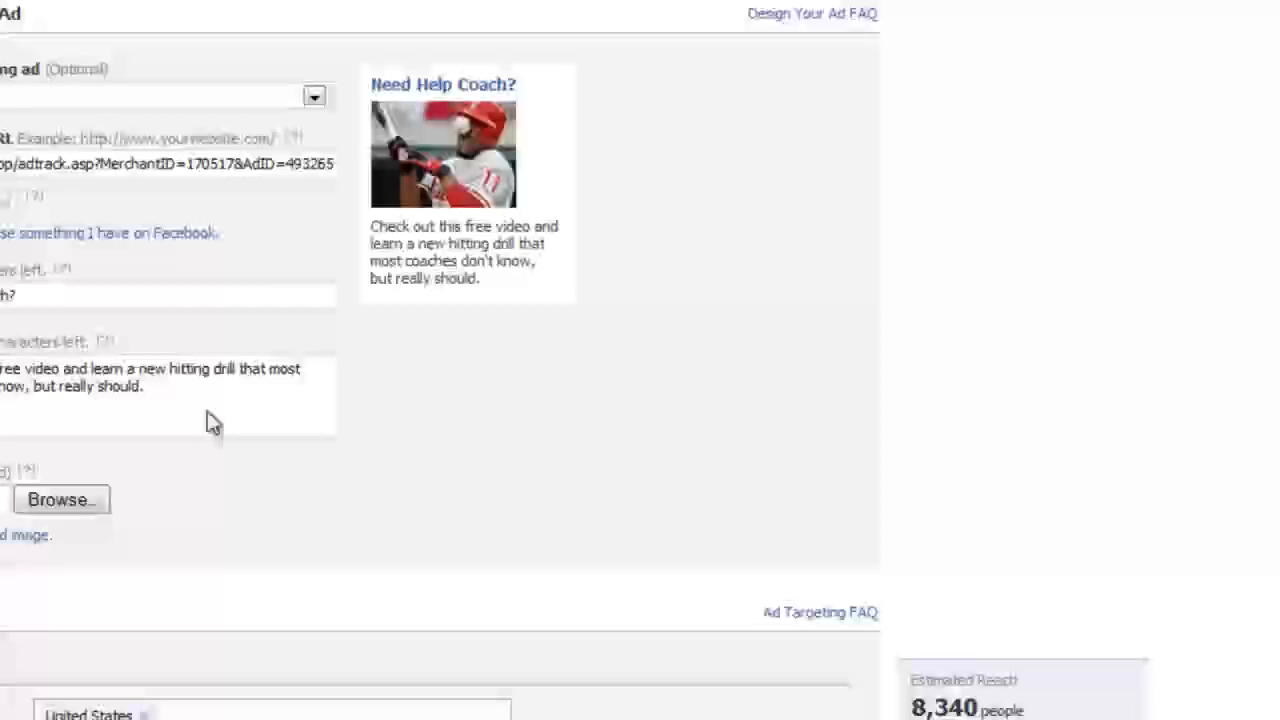
Return to the ad form and set the maximum bid per click to 0.75 USD.
scroll(206, 423, down, 10)
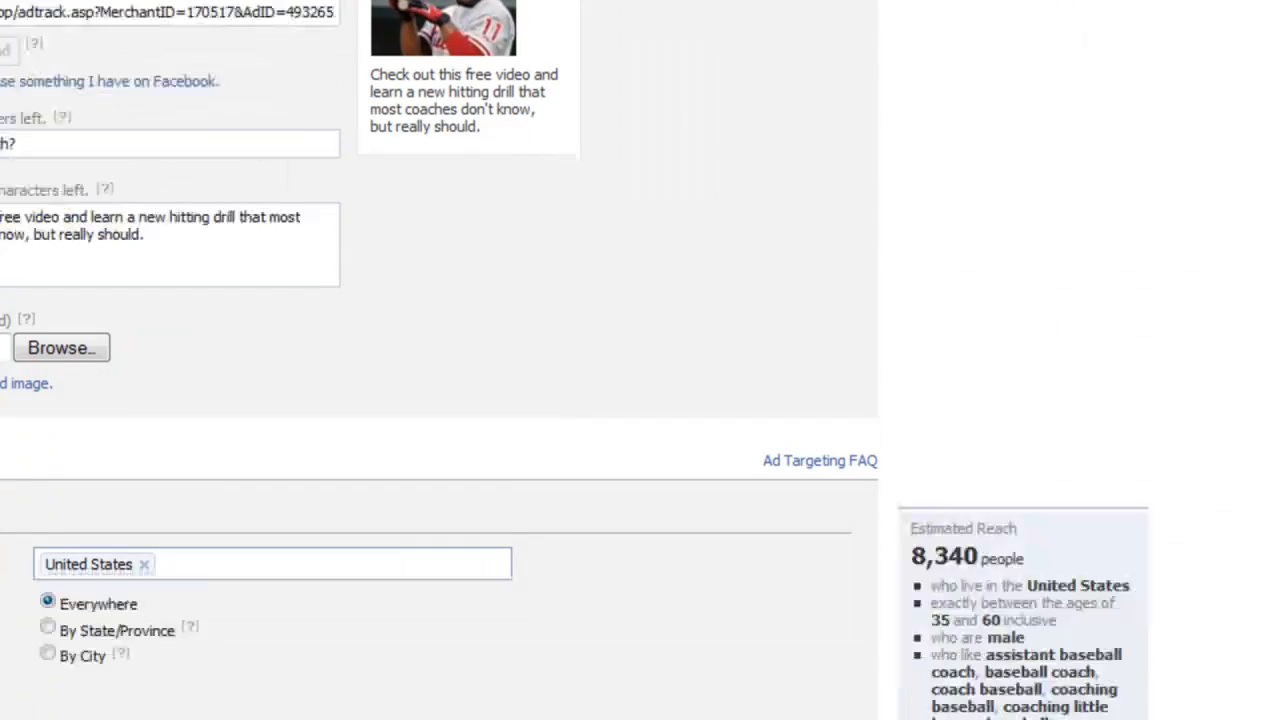
scroll(440, 400, down, 7)
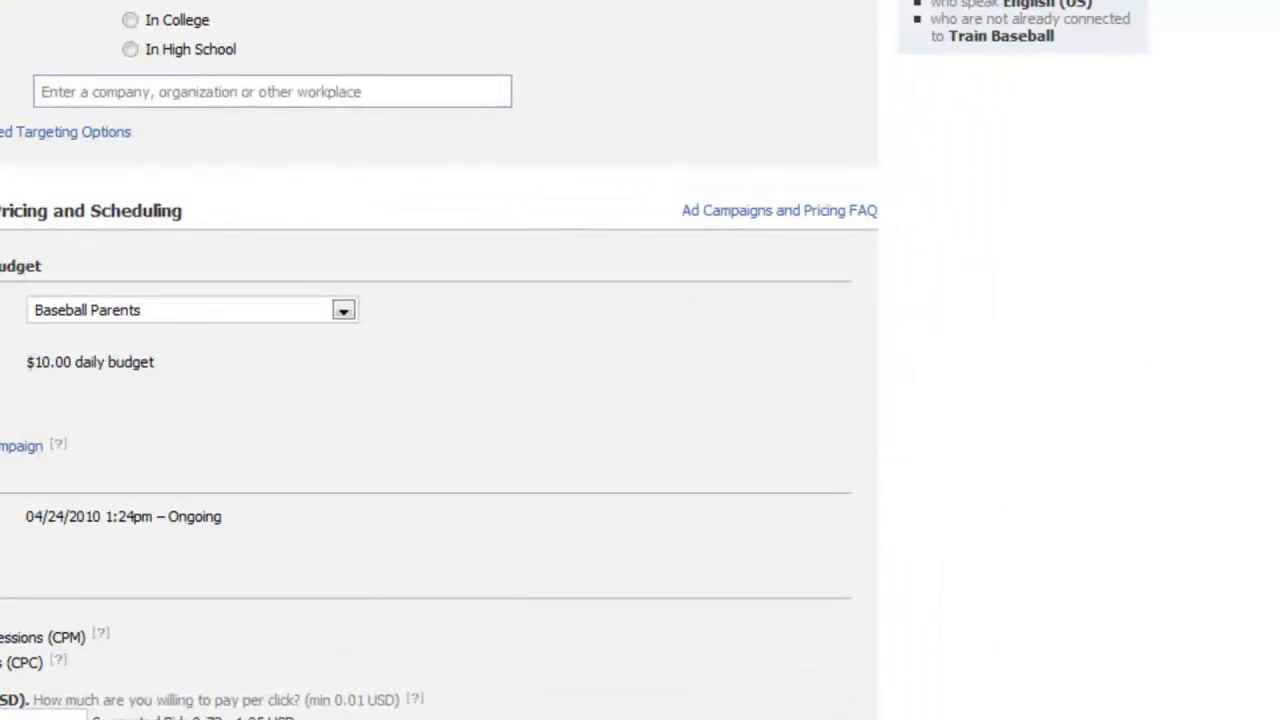
drag(42, 670, 66, 671)
click(68, 671)
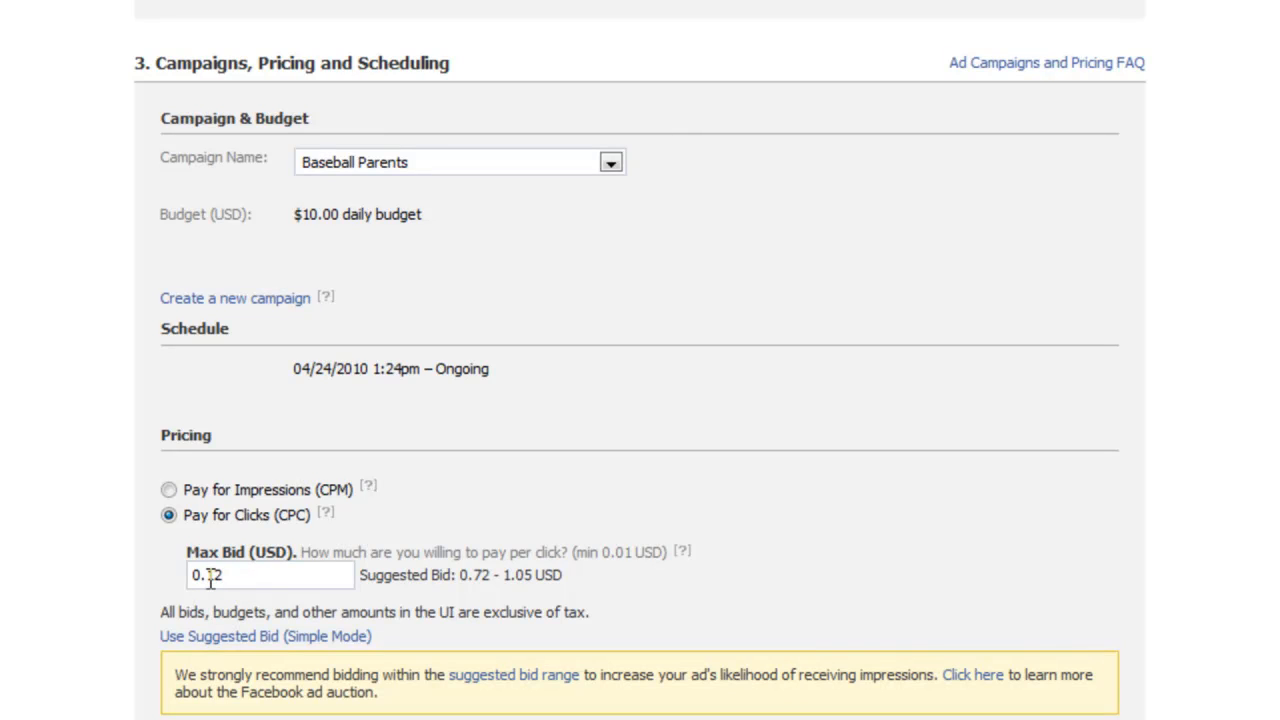
drag(211, 571, 242, 582)
click(250, 578)
click(250, 580)
text(75)
scroll(243, 580, up, 1)
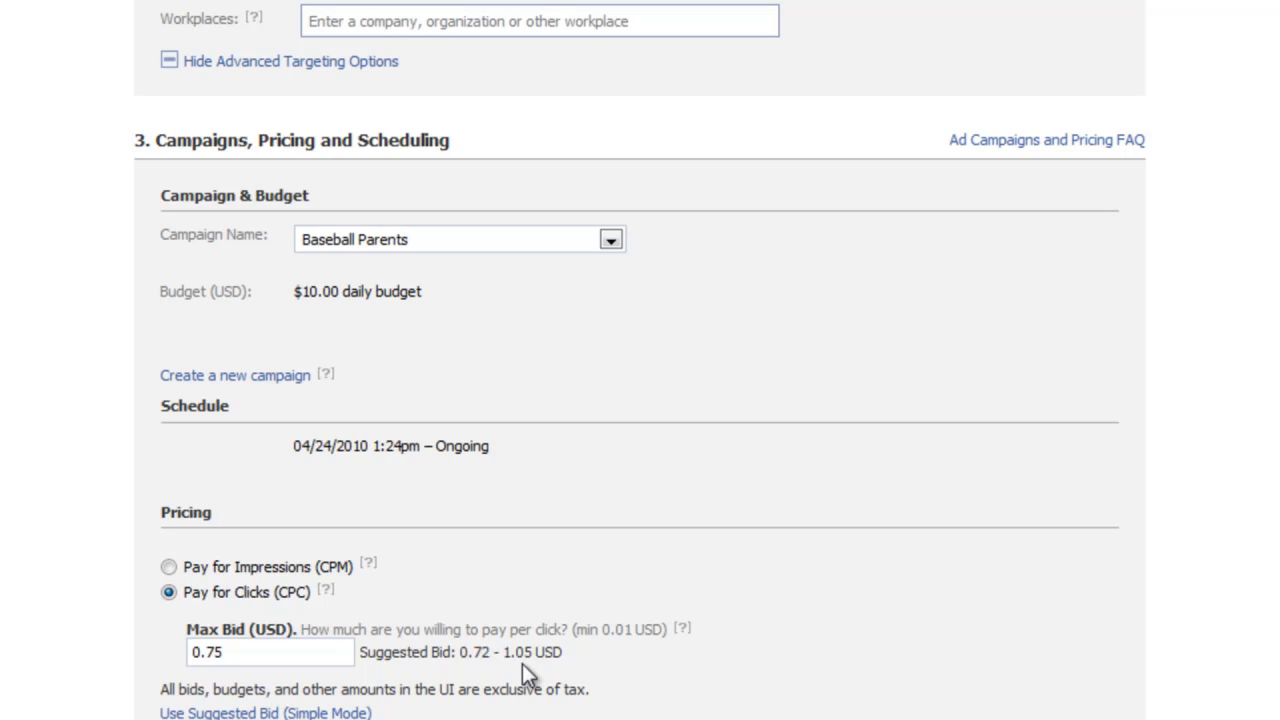
mouse_move(211, 657)
mouse_down()
mouse_move(258, 652)
mouse_move(206, 647)
mouse_up()
click(232, 653)
click(238, 652)
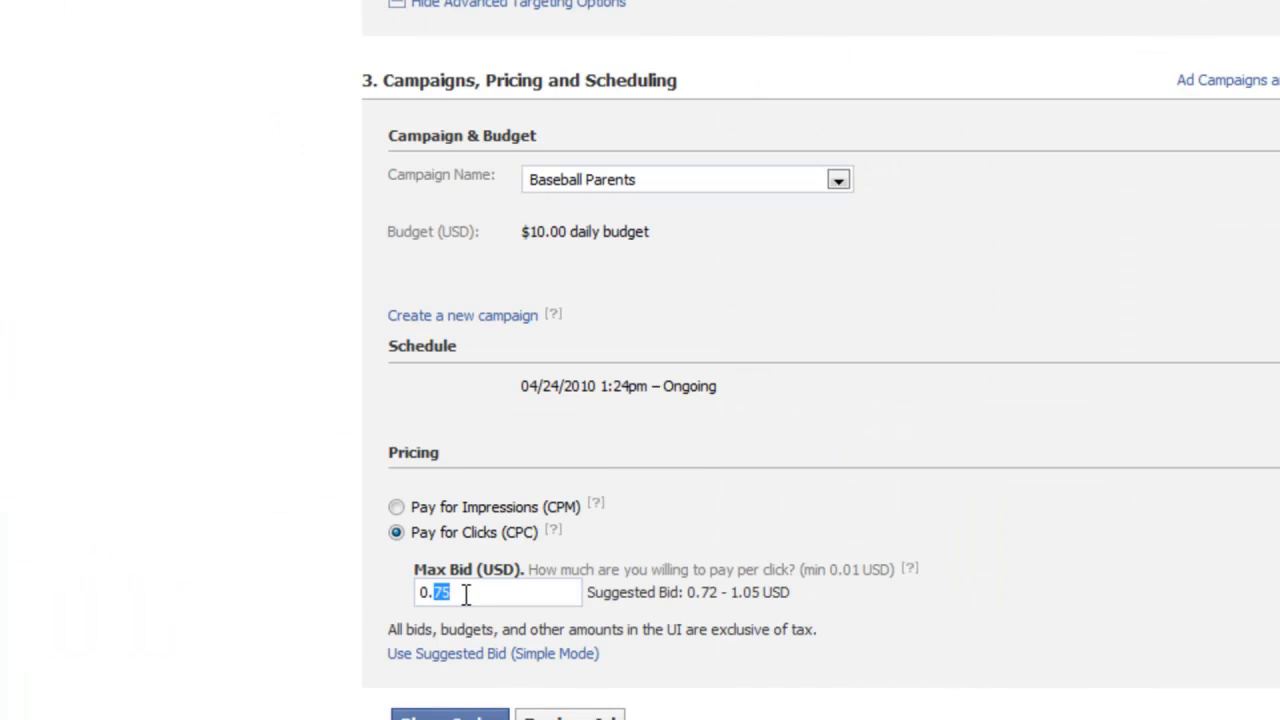
Check the entered maximum bid per click against the upper and lower ends of the suggested bid range.
drag(432, 594, 455, 594)
click(455, 594)
drag(706, 597, 725, 597)
click(725, 597)
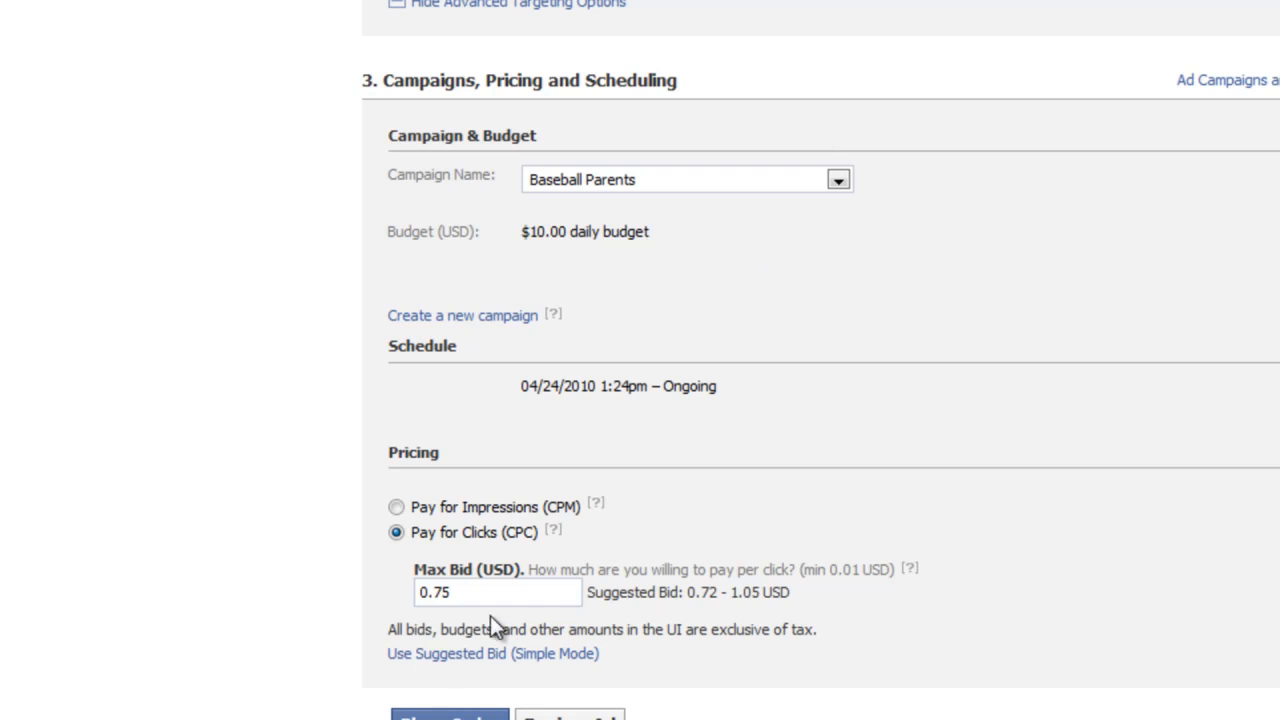
drag(451, 592, 392, 603)
click(449, 600)
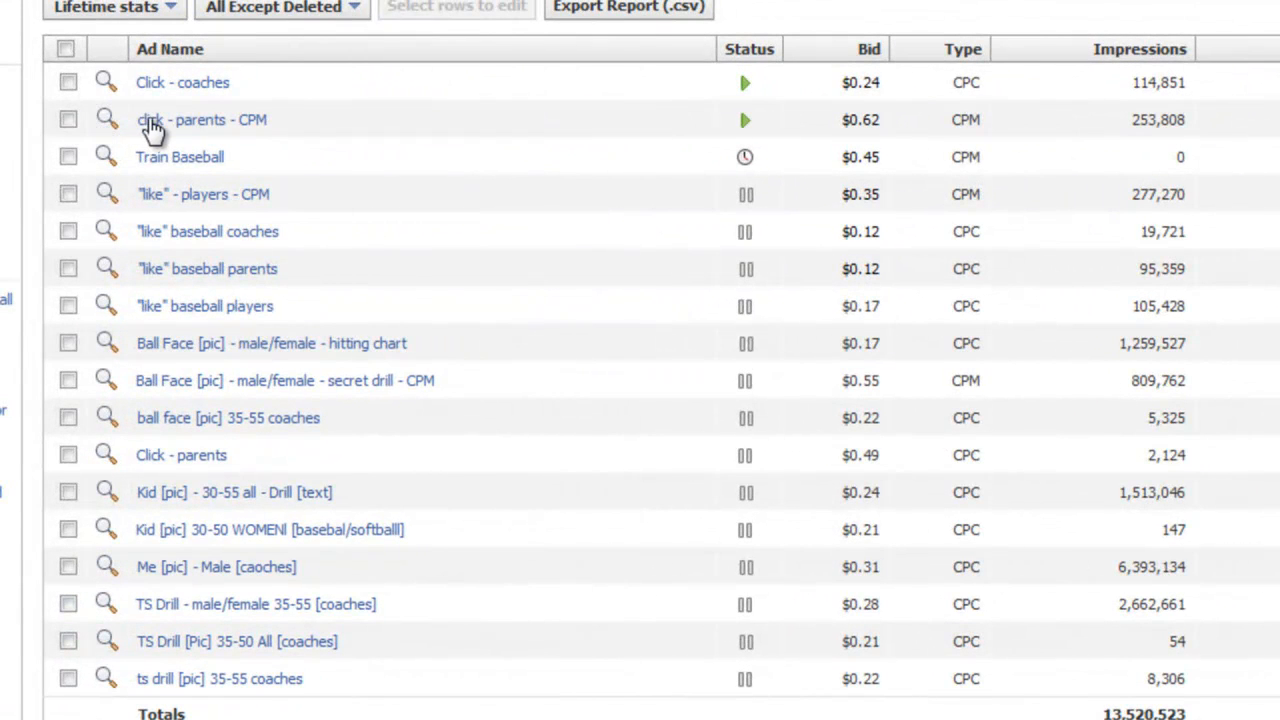
In the Baseball Coaches campaign report, select the "click - parents - CPM" ad and switch the statistics period to Today.
click(67, 119)
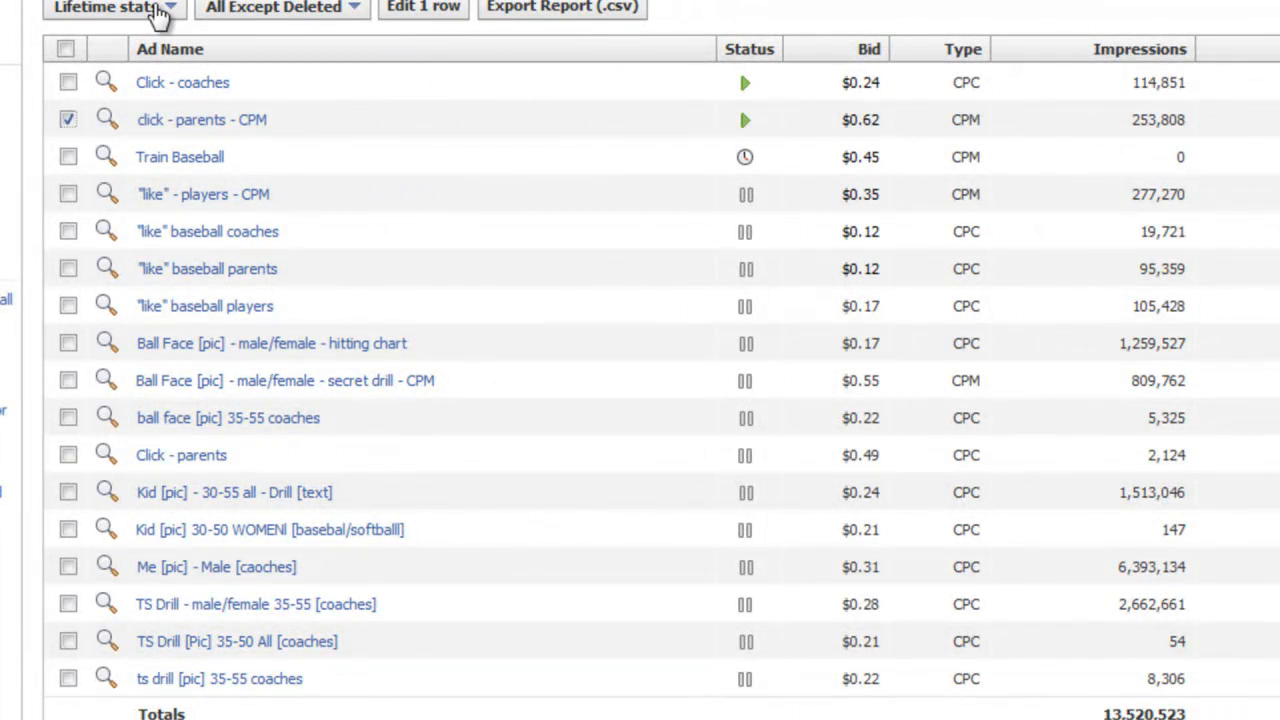
click(175, 8)
click(90, 60)
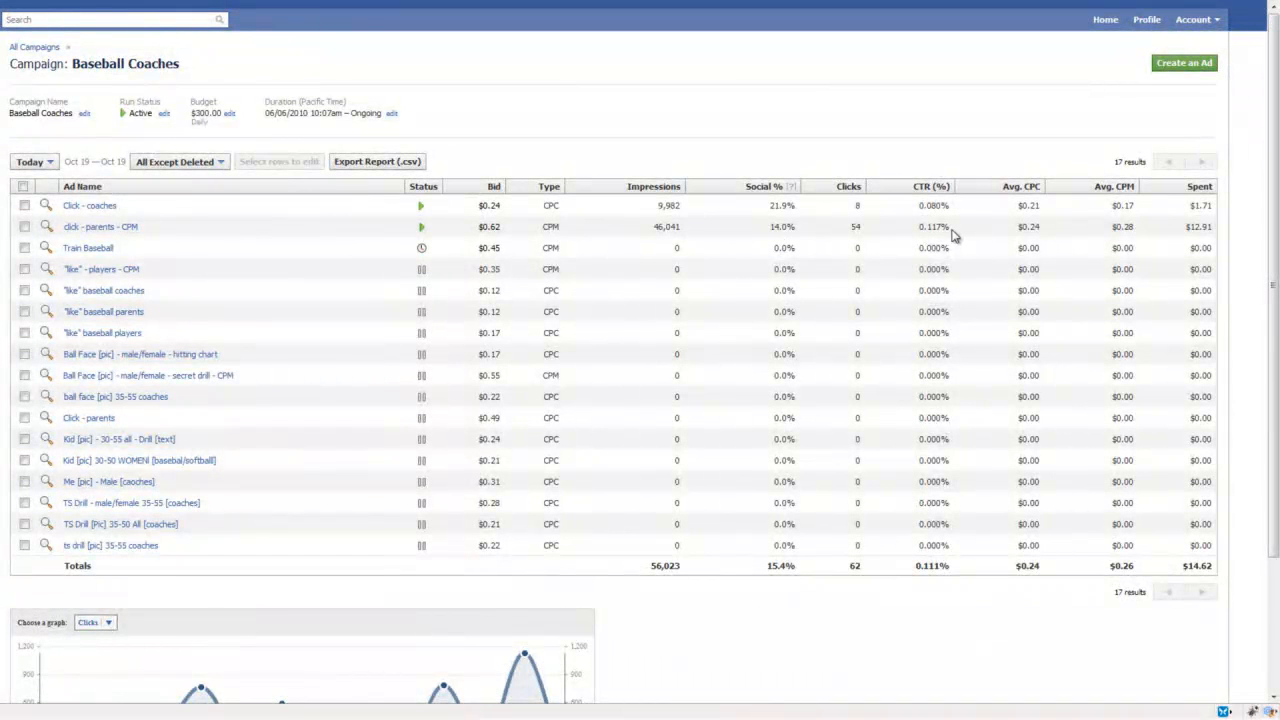
Examine today's click-through rate and average cost per click for the "click - parents - CPM" ad.
drag(956, 228, 916, 231)
click(960, 230)
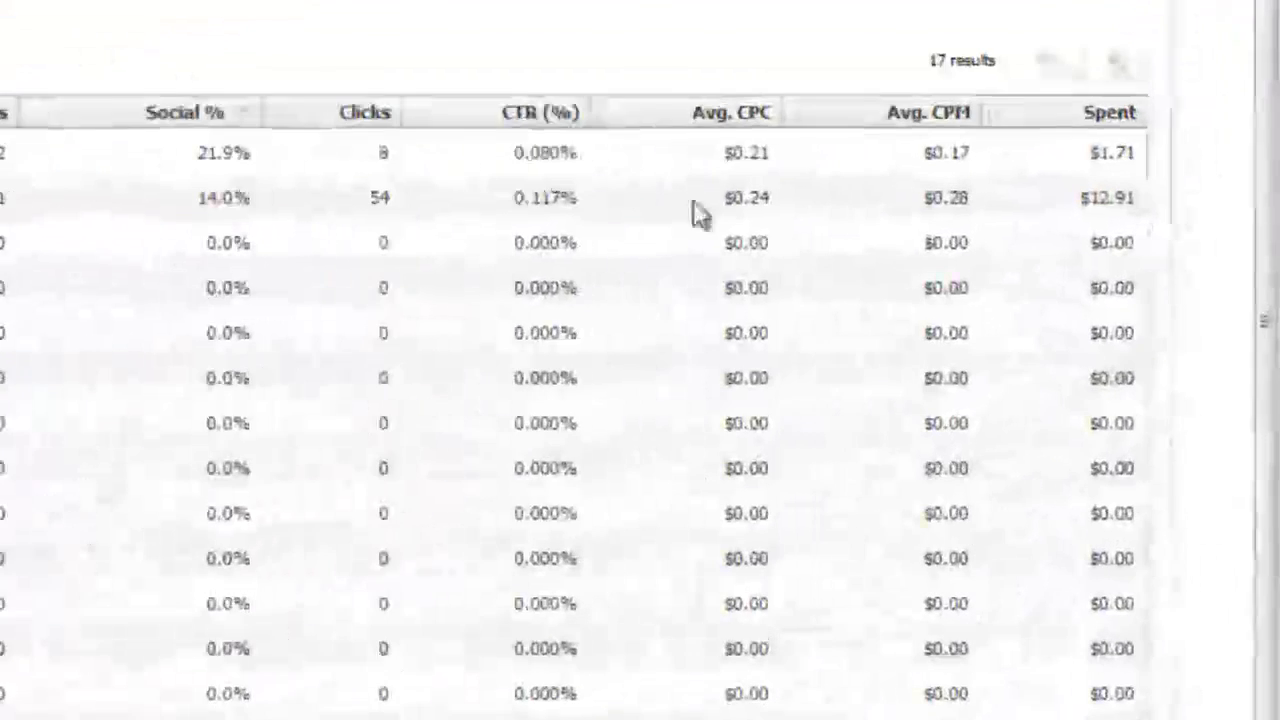
drag(918, 224, 977, 231)
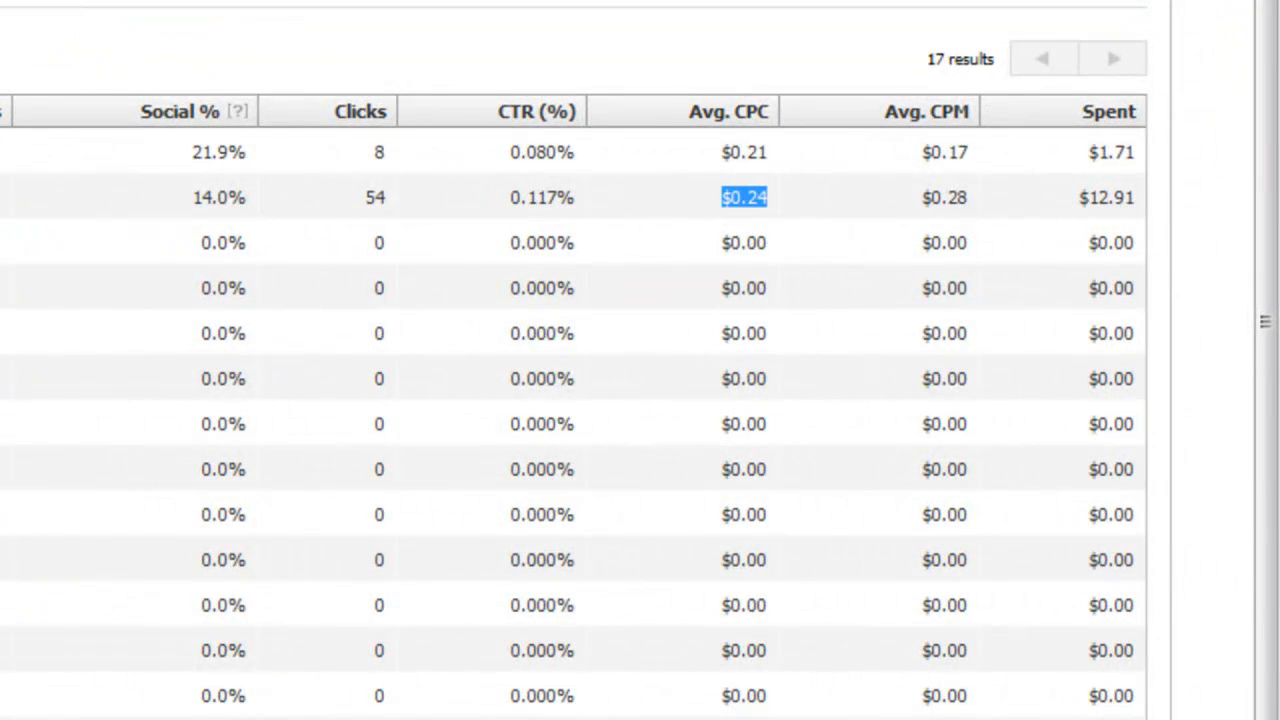
drag(712, 212, 816, 205)
click(744, 198)
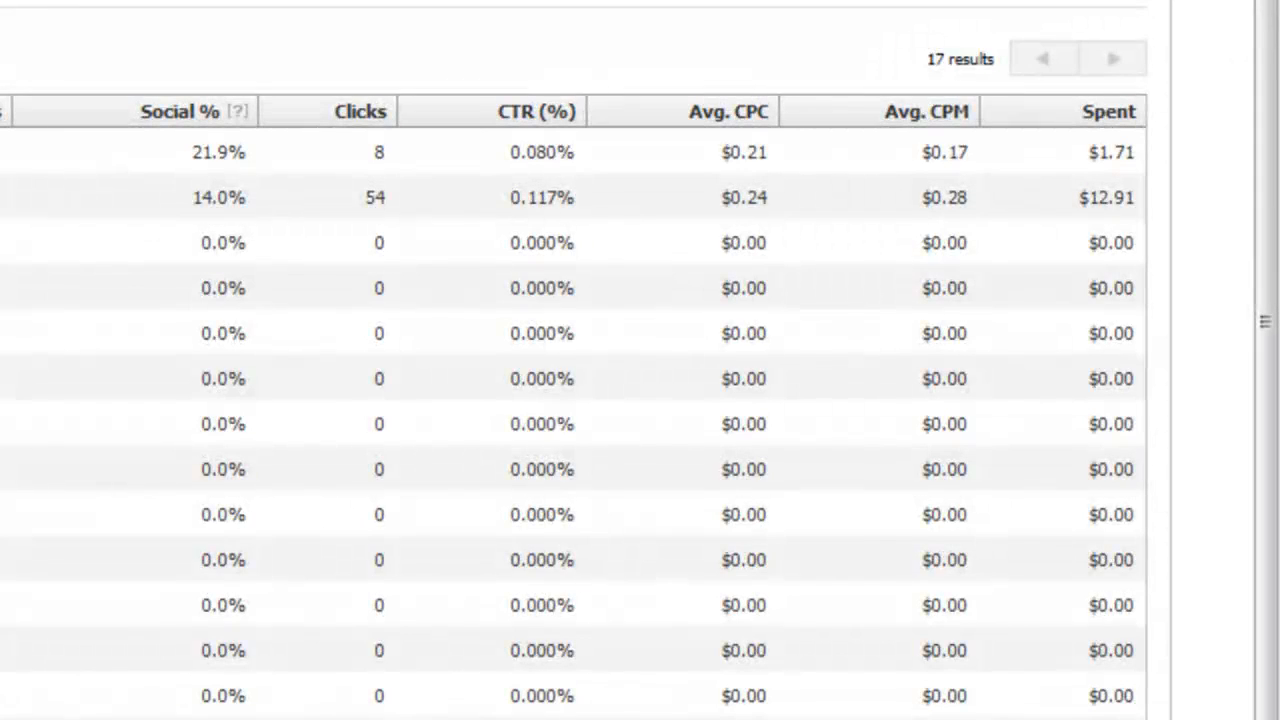
drag(772, 198, 695, 192)
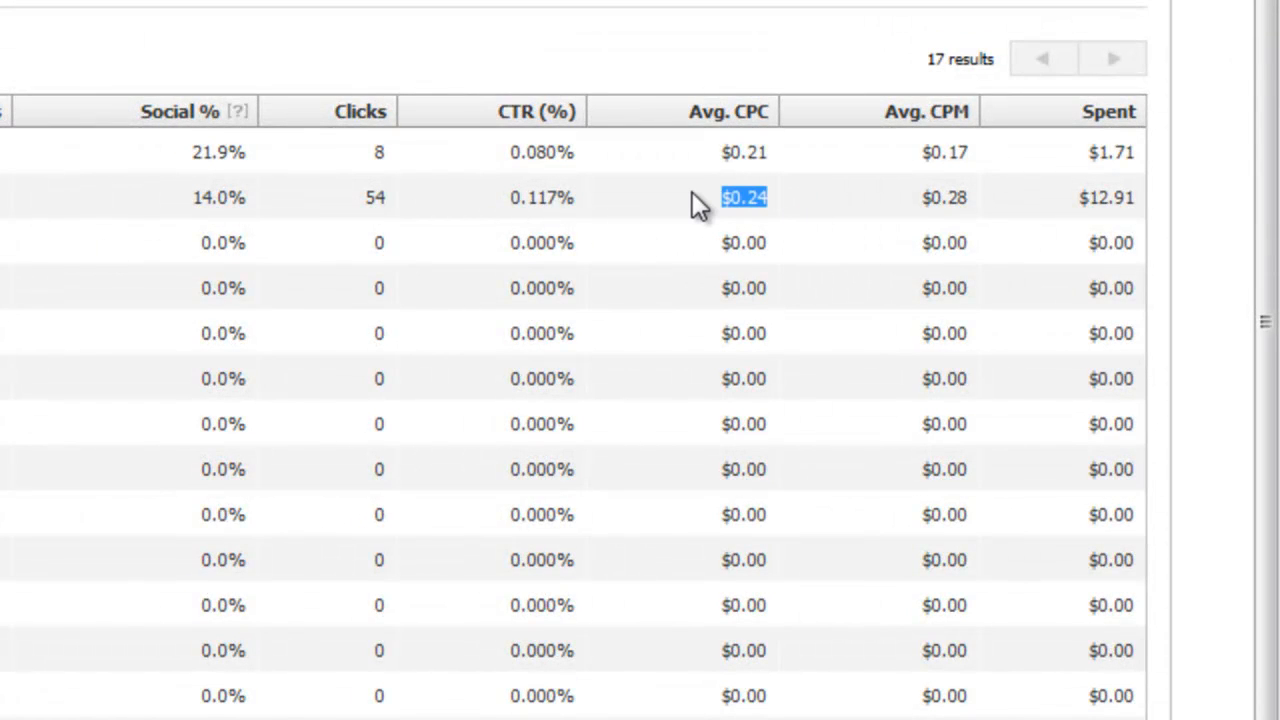
drag(577, 197, 511, 207)
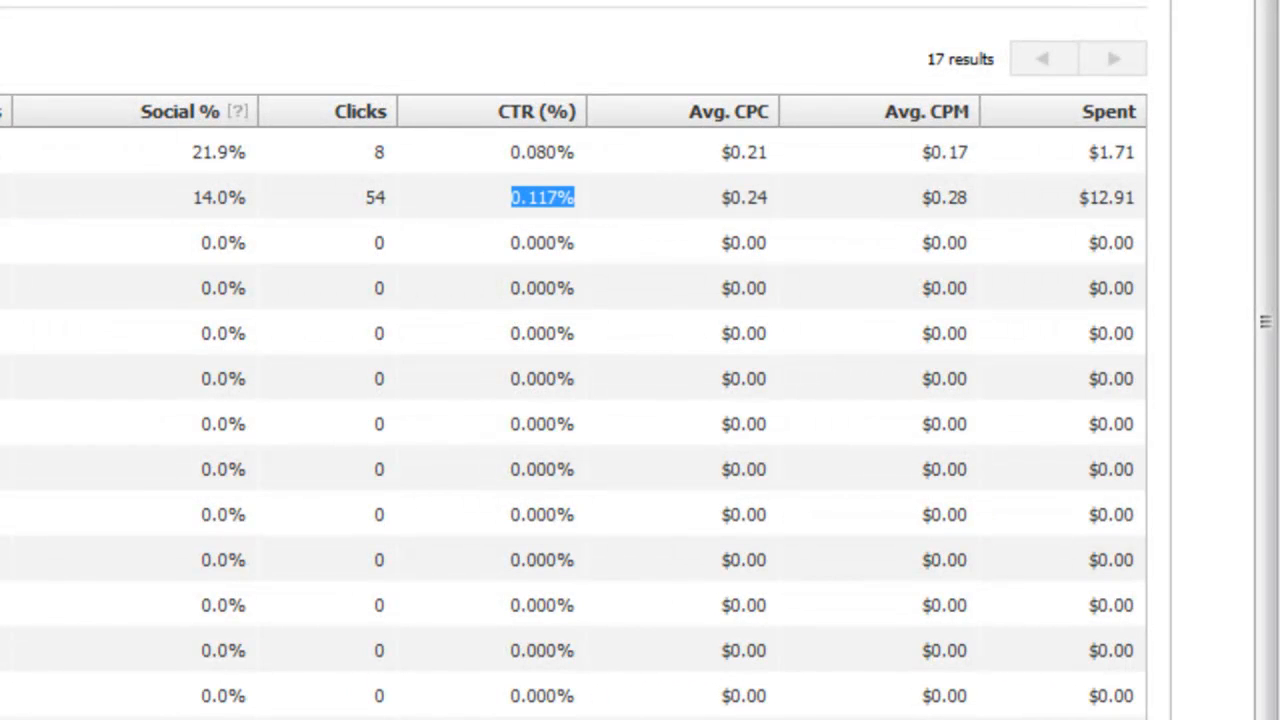
click(470, 215)
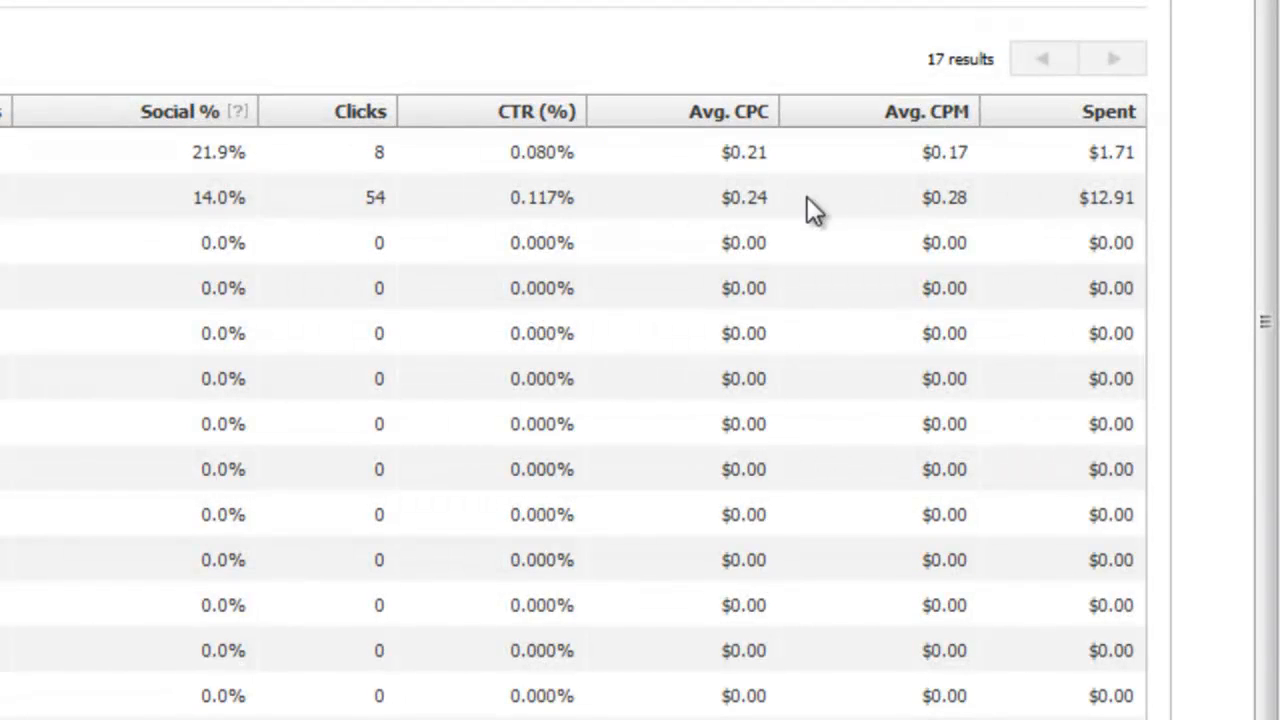
drag(802, 197, 714, 212)
click(714, 212)
drag(782, 199, 711, 203)
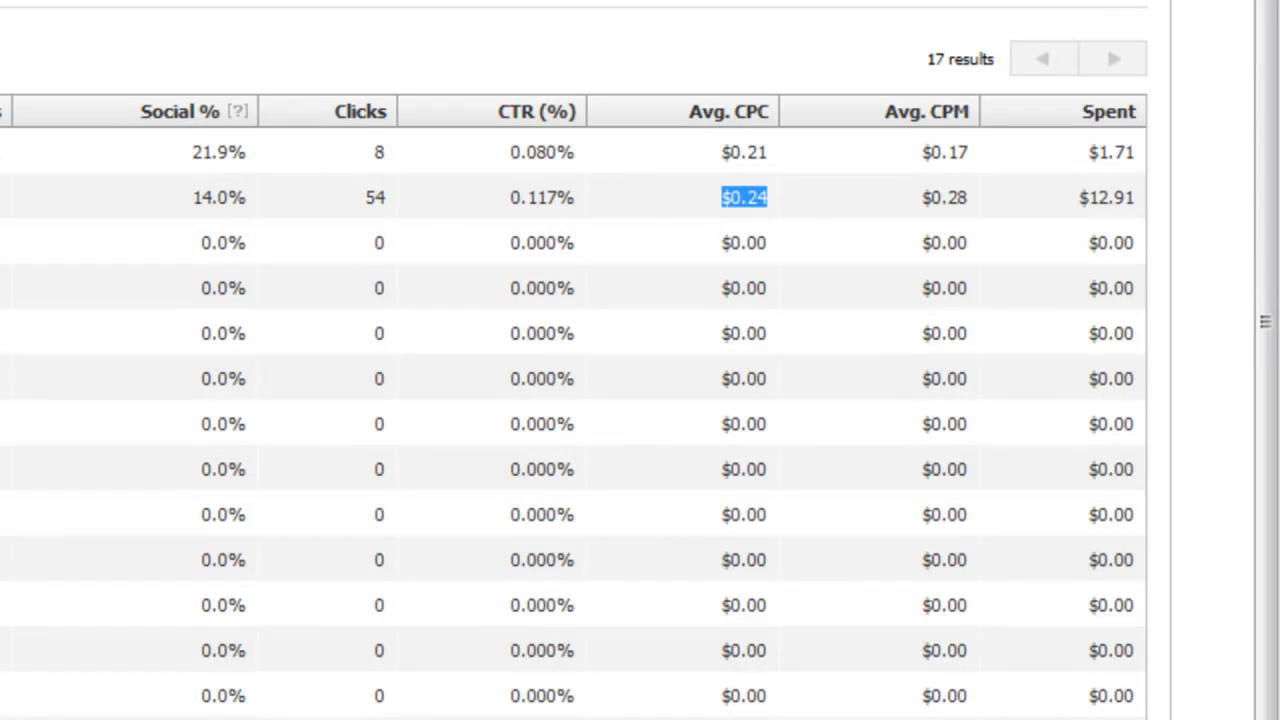
click(744, 198)
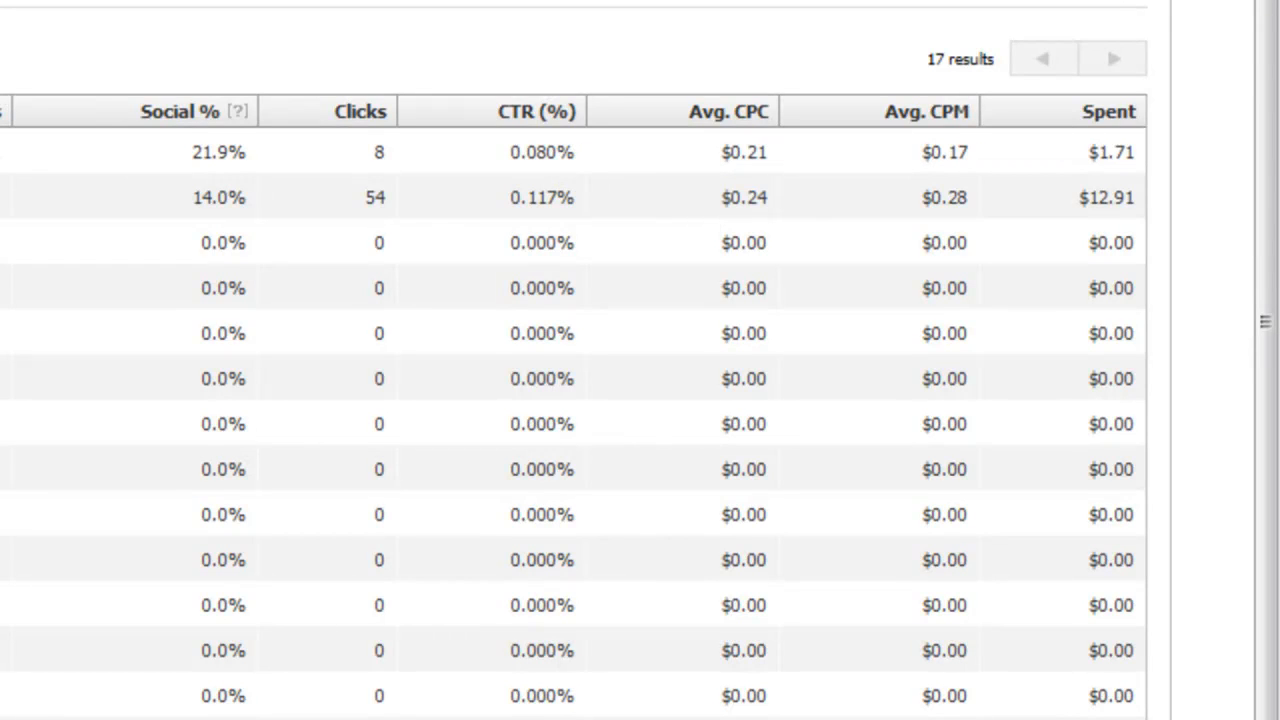